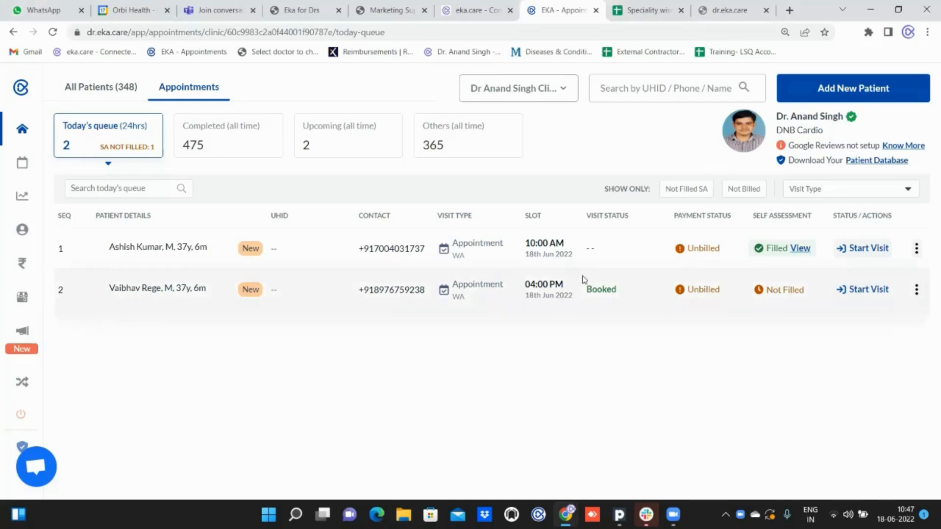
# Step: Start the visit for the 04:00 PM appointment and open the prescription pad configuration
pyautogui.click(871, 293)
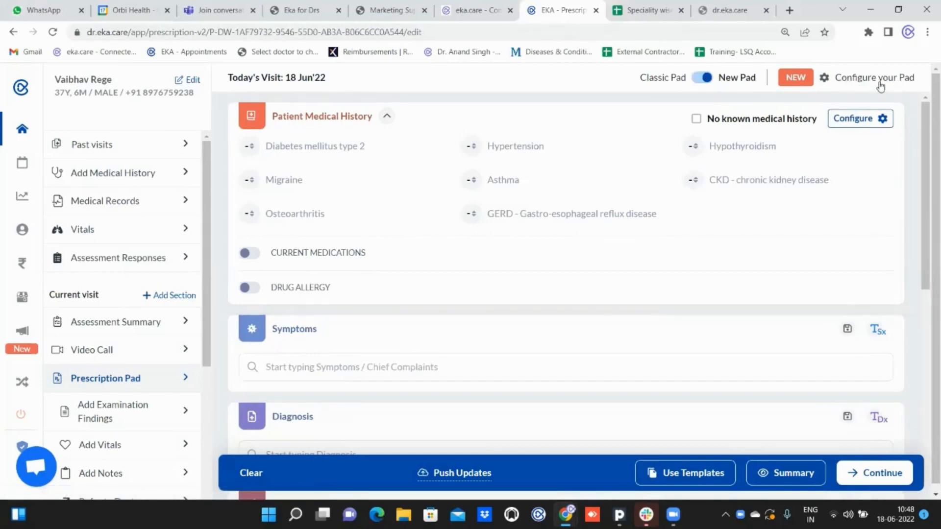
pyautogui.click(860, 83)
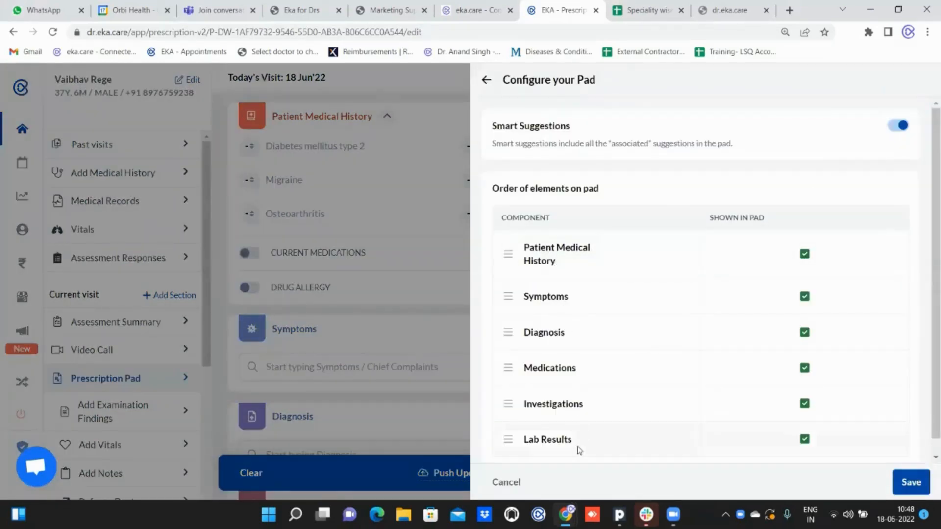
# Step: Hide the Patient Medical History component from the pad and move it below Lab Results
pyautogui.click(803, 254)
pyautogui.moveTo(508, 255); pyautogui.dragTo(503, 436)
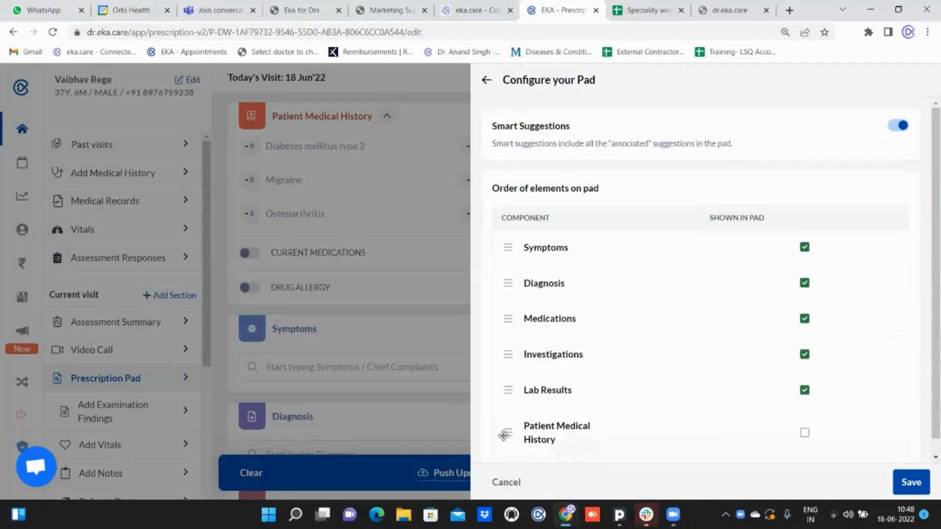
# Step: Show Patient Medical History in the pad again, move it back above Symptoms, and save the pad configuration
pyautogui.click(806, 434)
pyautogui.moveTo(508, 432); pyautogui.dragTo(514, 265)
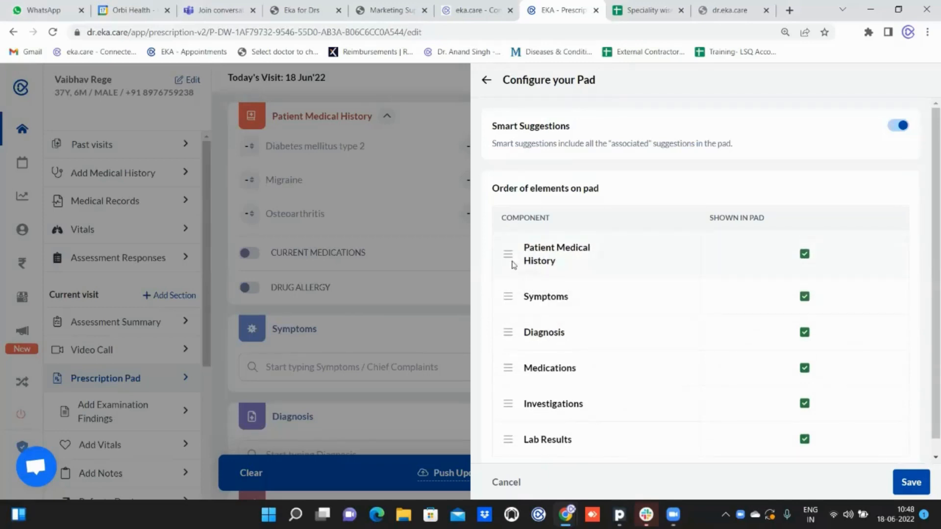
pyautogui.click(910, 483)
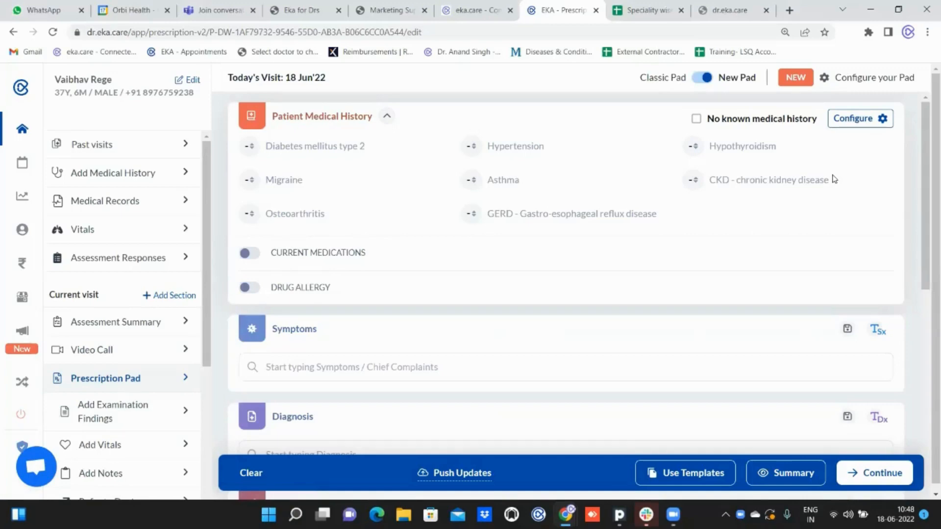
# Step: Mark the patient as having no known medical history, and clear that mark again
pyautogui.click(696, 119)
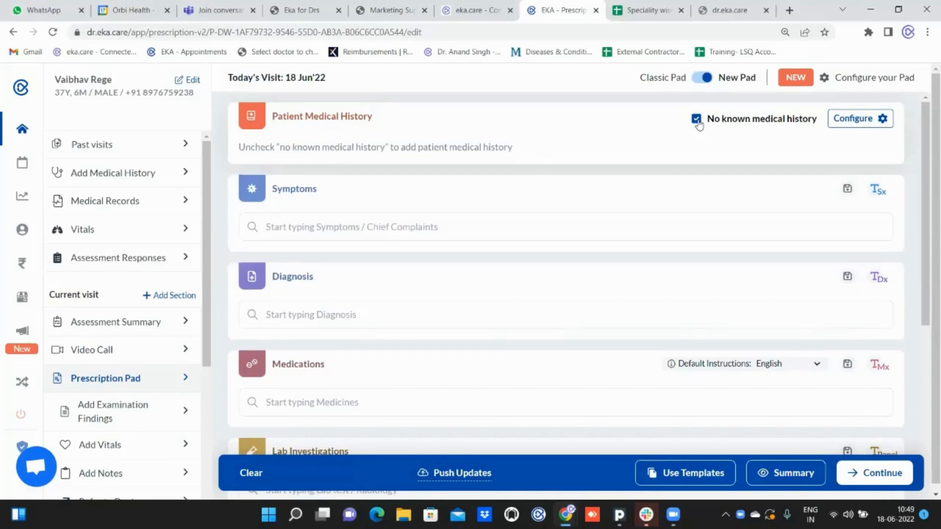
pyautogui.click(696, 120)
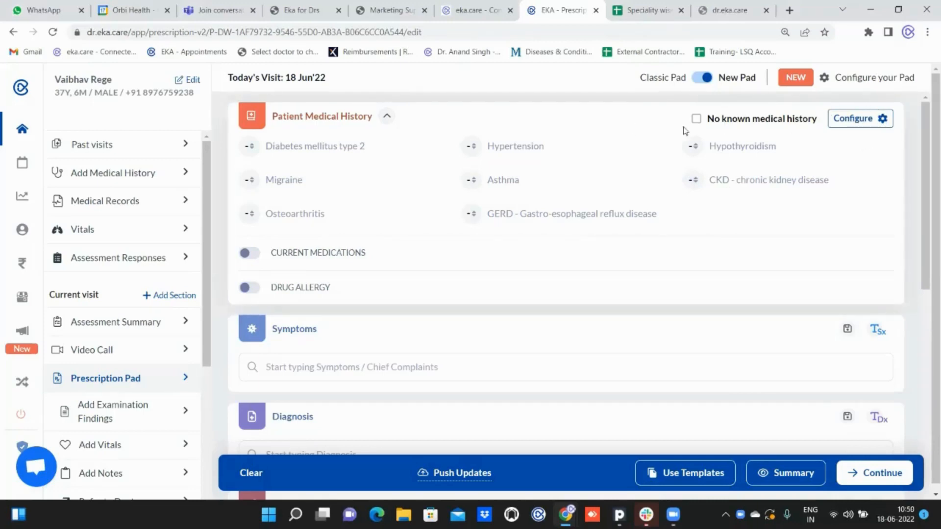
# Step: Remove all eight condition quick links in the medical history customisation, save the changes, and reopen the customisation
pyautogui.click(861, 126)
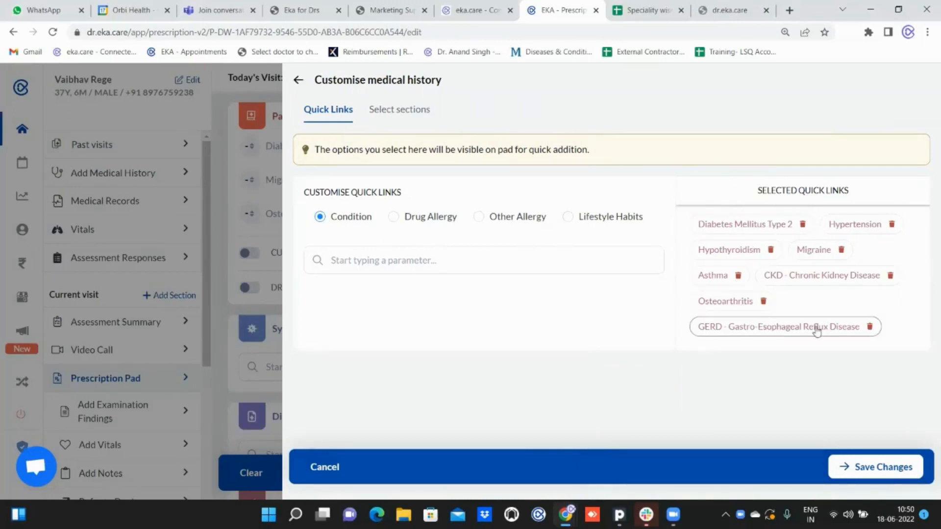
pyautogui.click(869, 327)
pyautogui.click(762, 302)
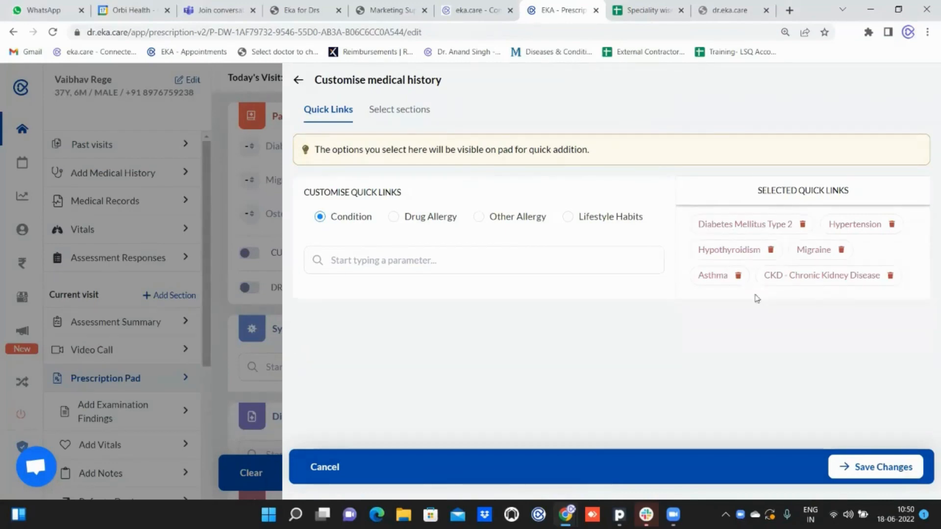
pyautogui.click(737, 276)
pyautogui.click(824, 275)
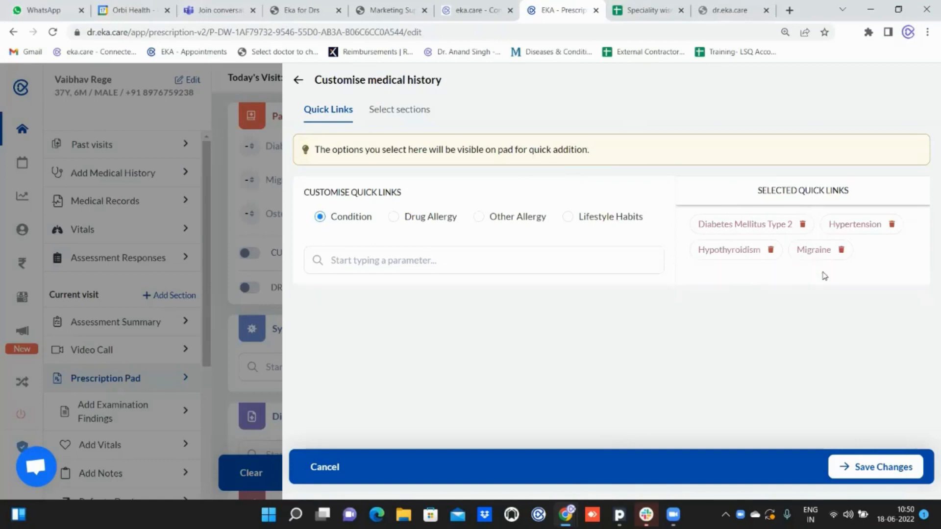
pyautogui.click(769, 251)
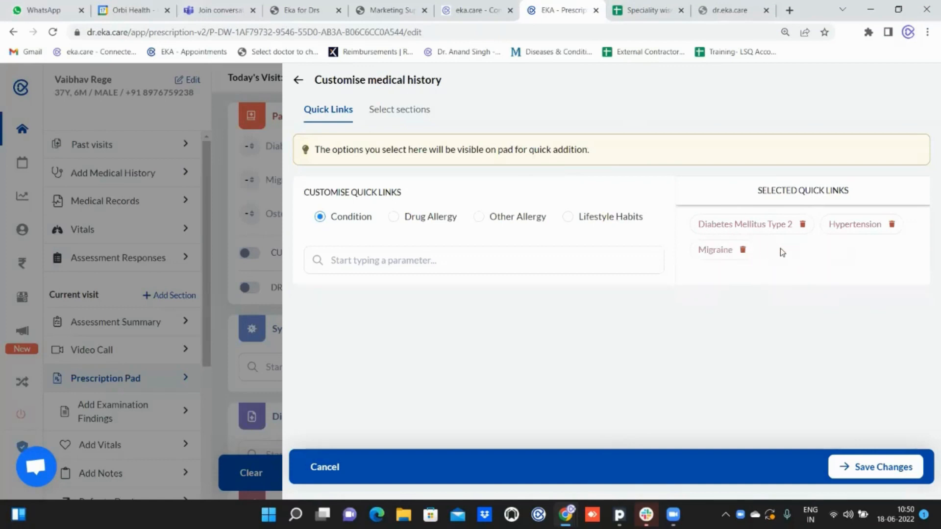
pyautogui.click(742, 251)
pyautogui.click(802, 225)
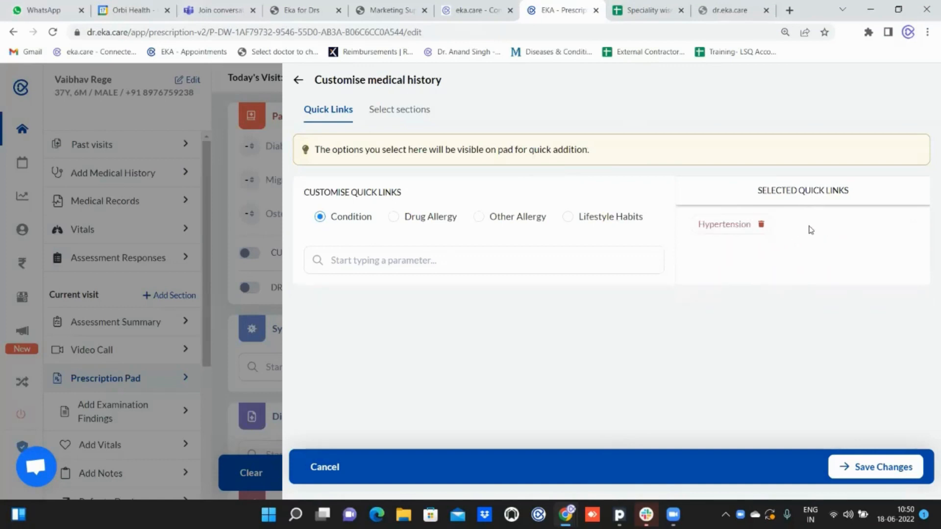
pyautogui.click(762, 226)
pyautogui.click(863, 471)
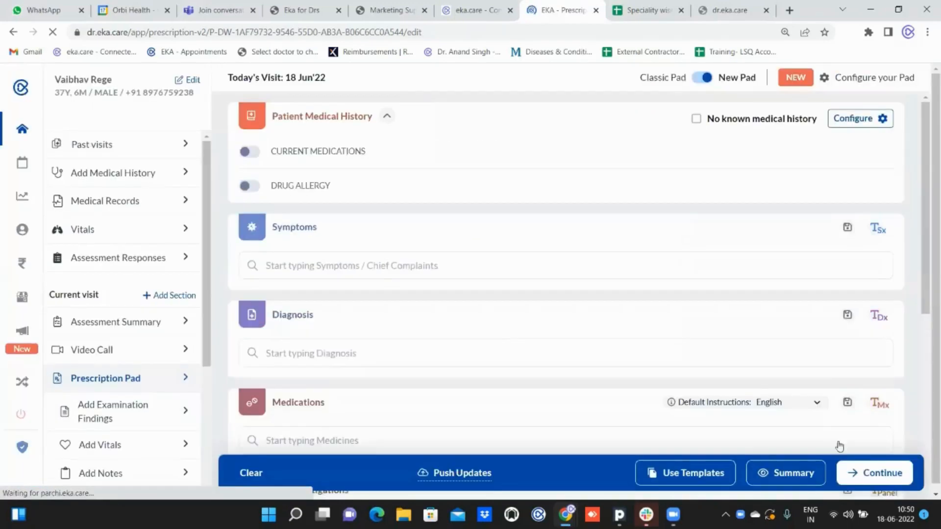
pyautogui.click(865, 122)
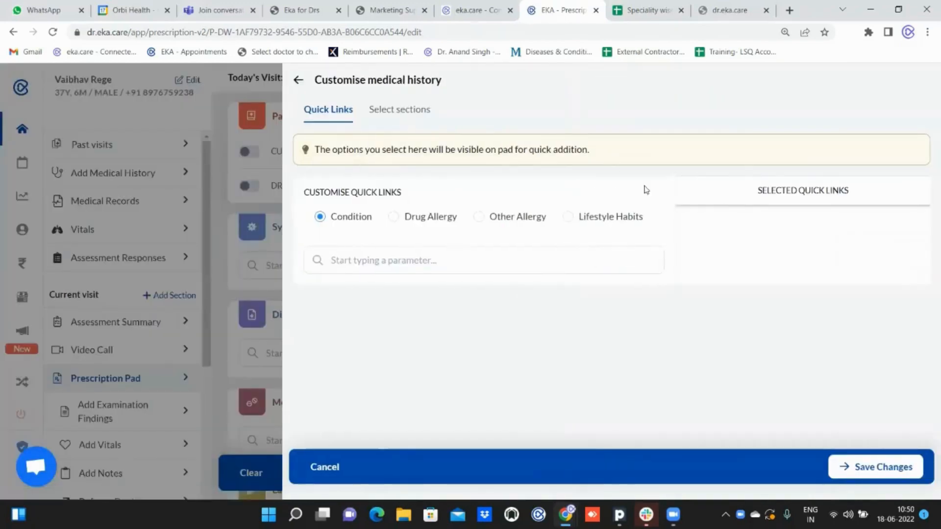
# Step: Add Diabetes mellitus type 2, Hypertension and Hypothyroidism as condition quick links
pyautogui.click(449, 257)
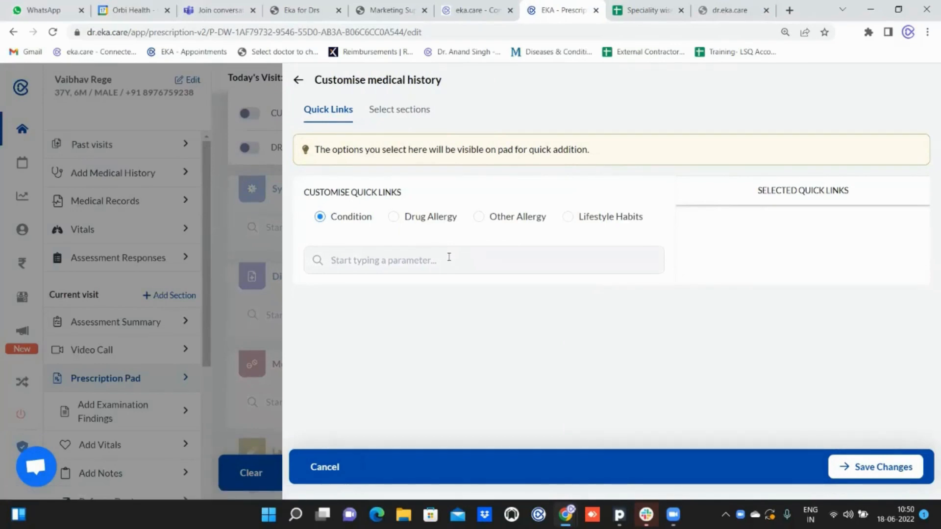
pyautogui.write('dia')
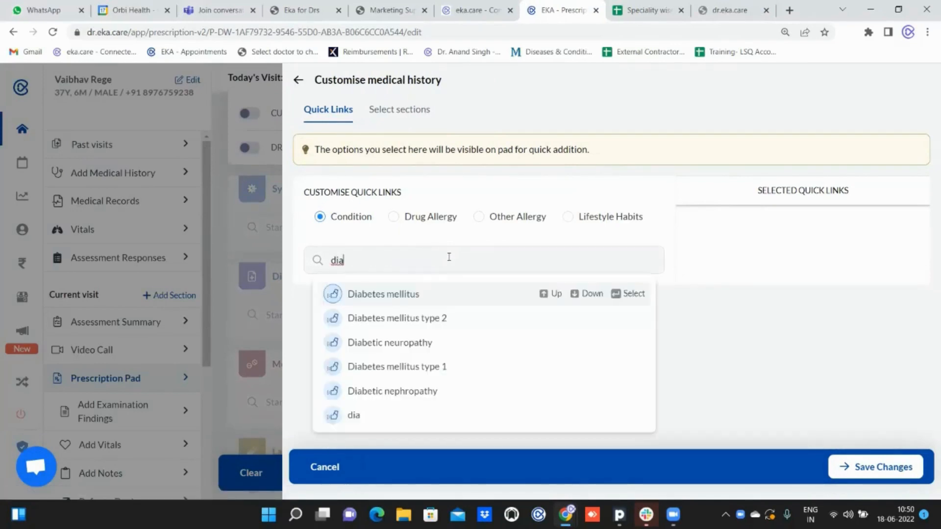
pyautogui.click(365, 319)
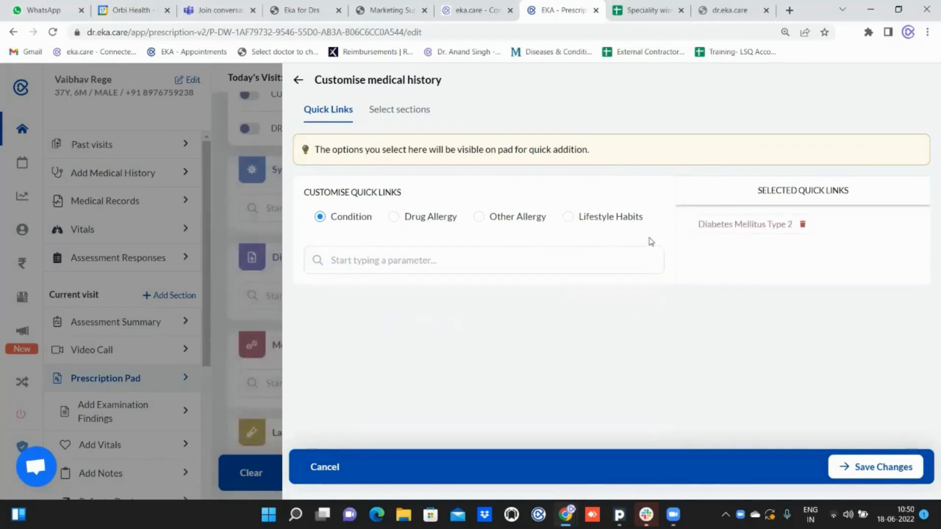
pyautogui.click(520, 257)
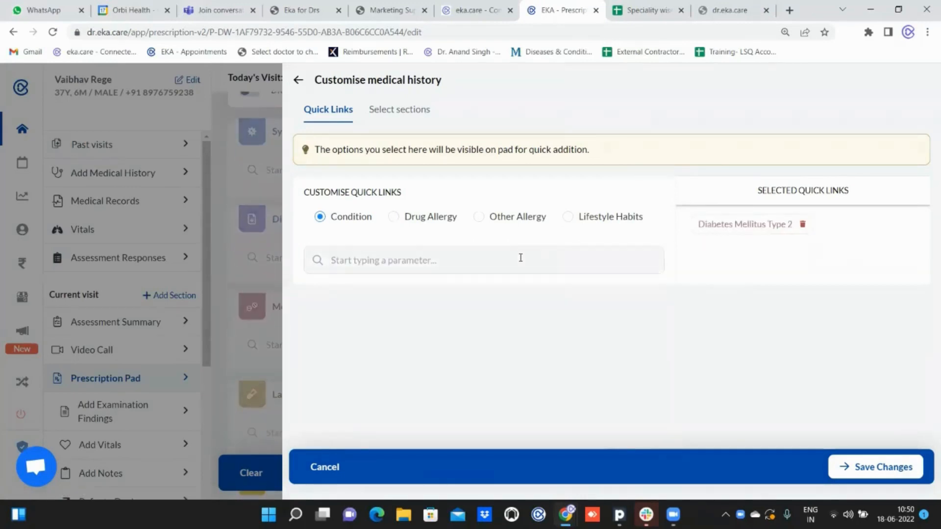
pyautogui.write('hyper')
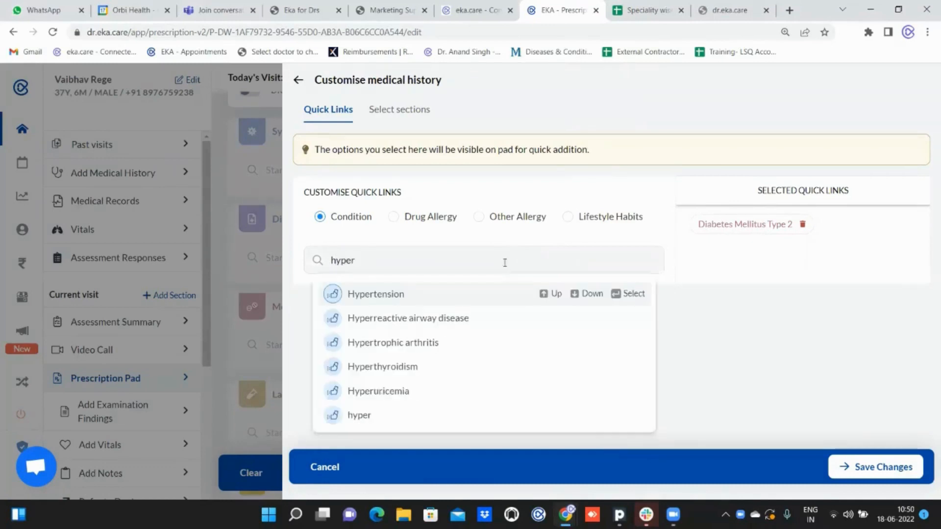
pyautogui.click(401, 296)
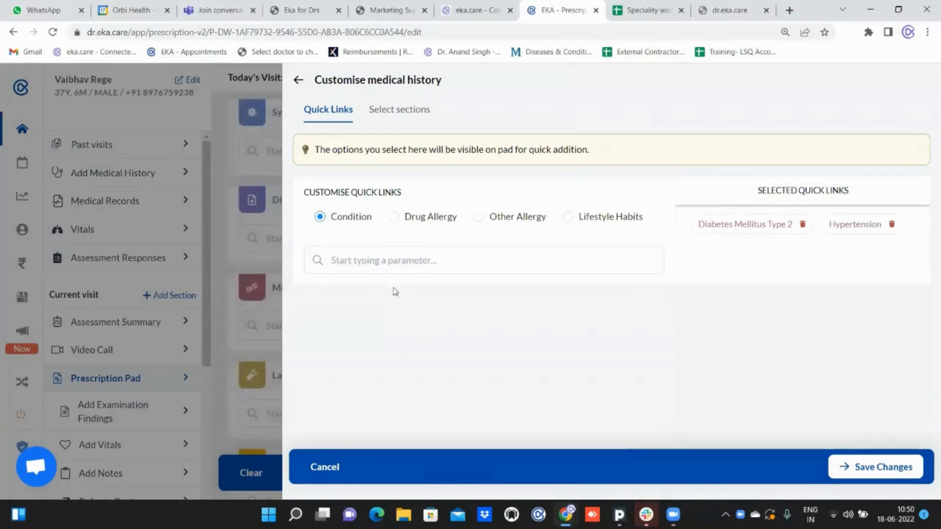
pyautogui.click(385, 263)
pyautogui.write('hy')
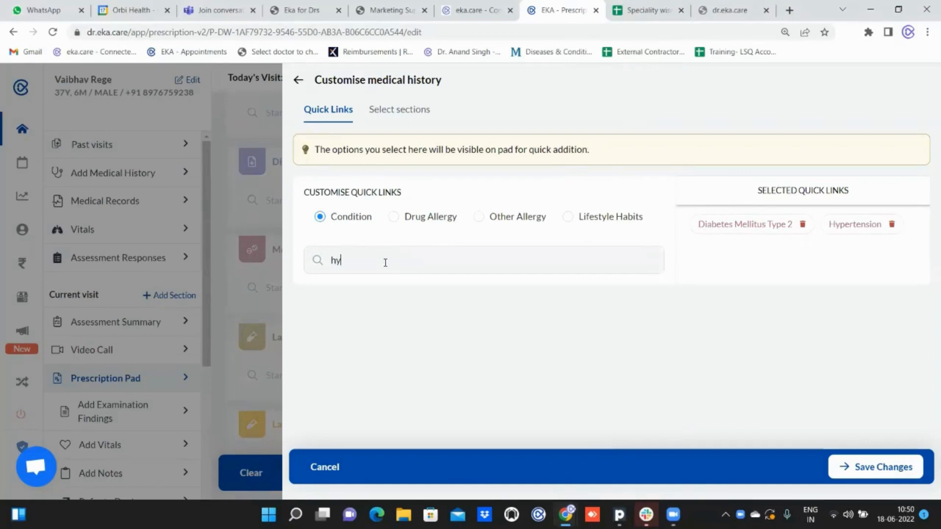
pyautogui.write('po')
pyautogui.click(374, 295)
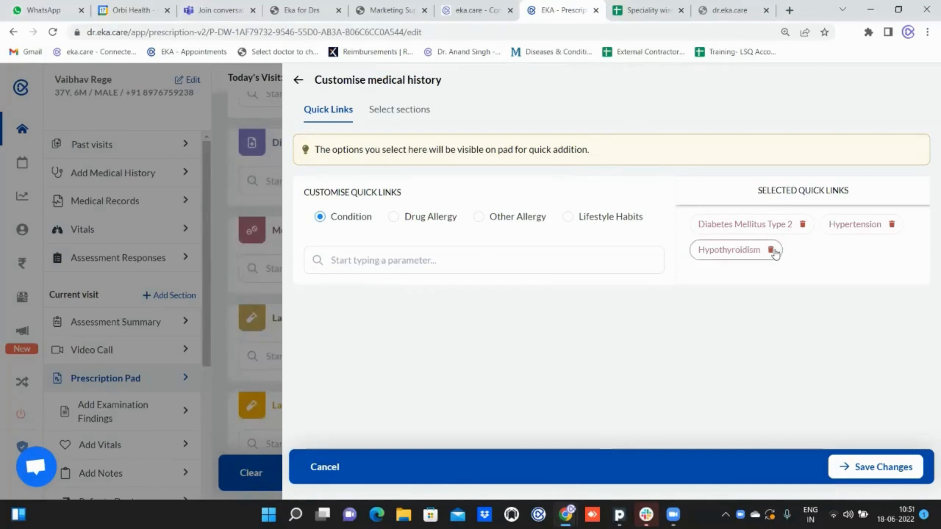
# Step: Remove the Diabetes Mellitus Type 2, Hypertension and Hypothyroidism quick links
pyautogui.click(802, 224)
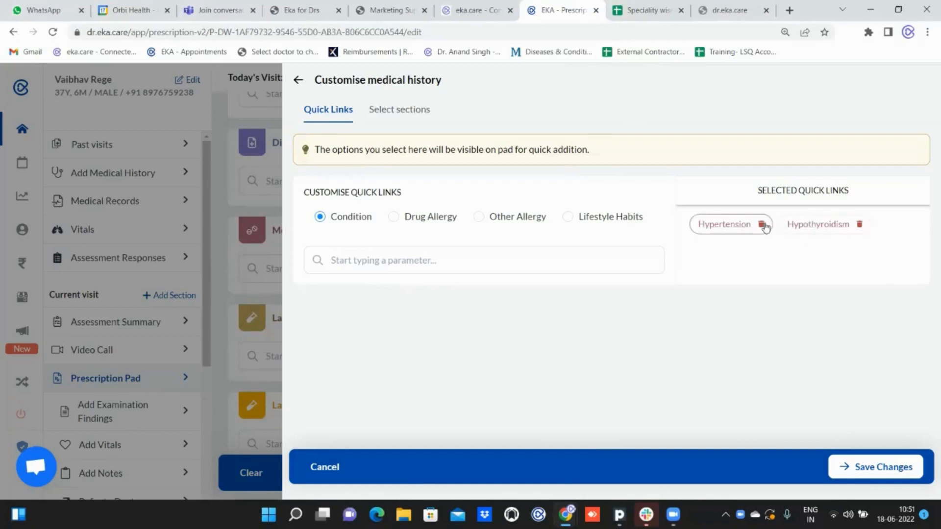
pyautogui.click(762, 225)
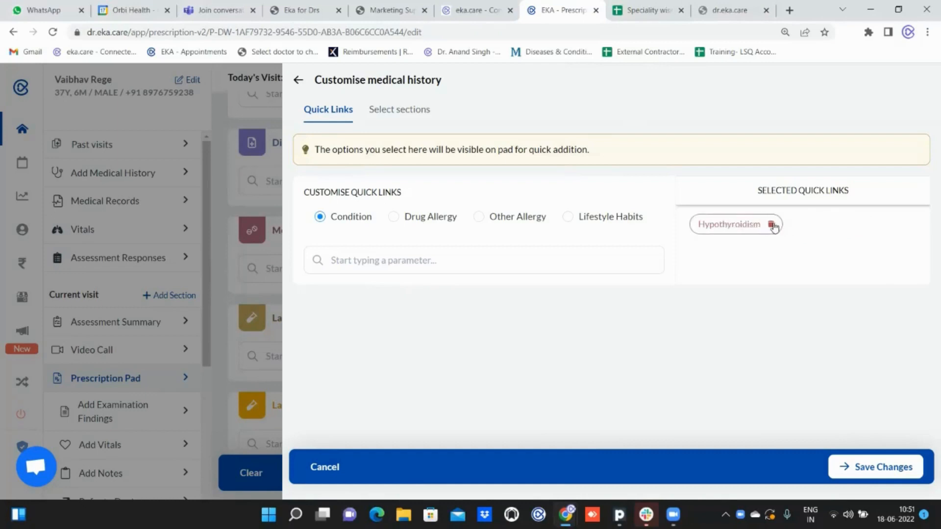
pyautogui.click(770, 224)
# Step: Add Migraine, Epilepsy and Parkinson Disease as condition quick links
pyautogui.click(365, 256)
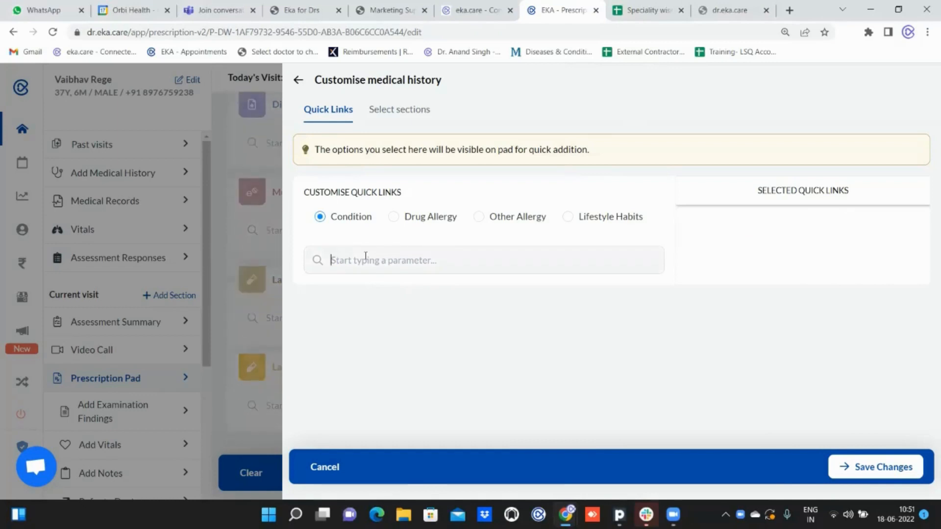
pyautogui.write('migr')
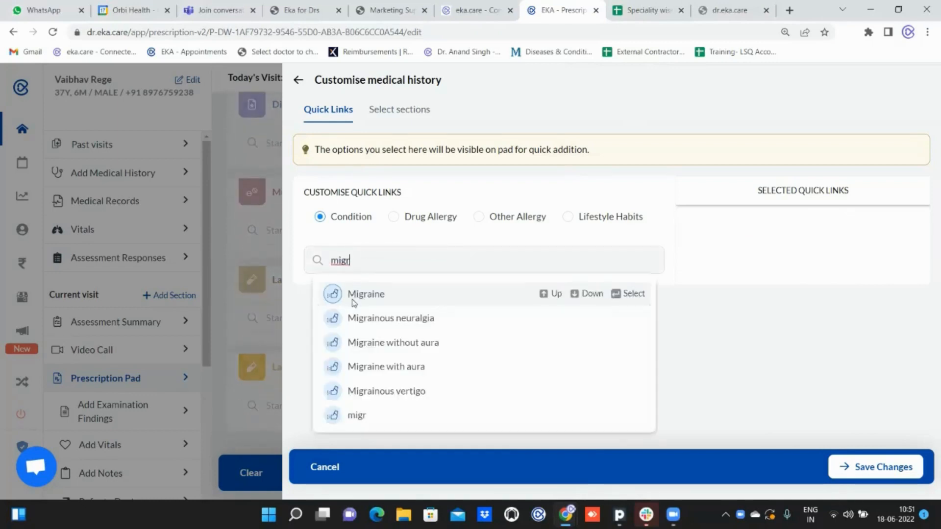
pyautogui.click(352, 299)
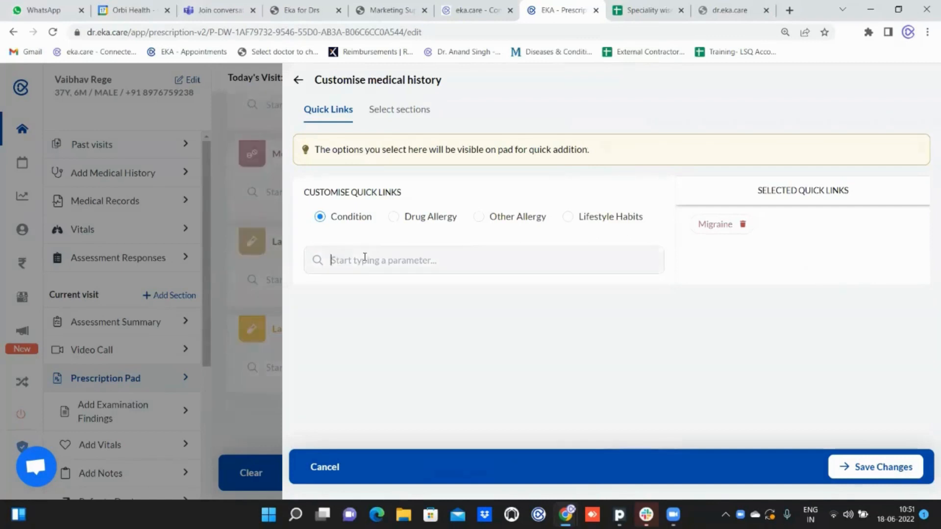
pyautogui.write('epi')
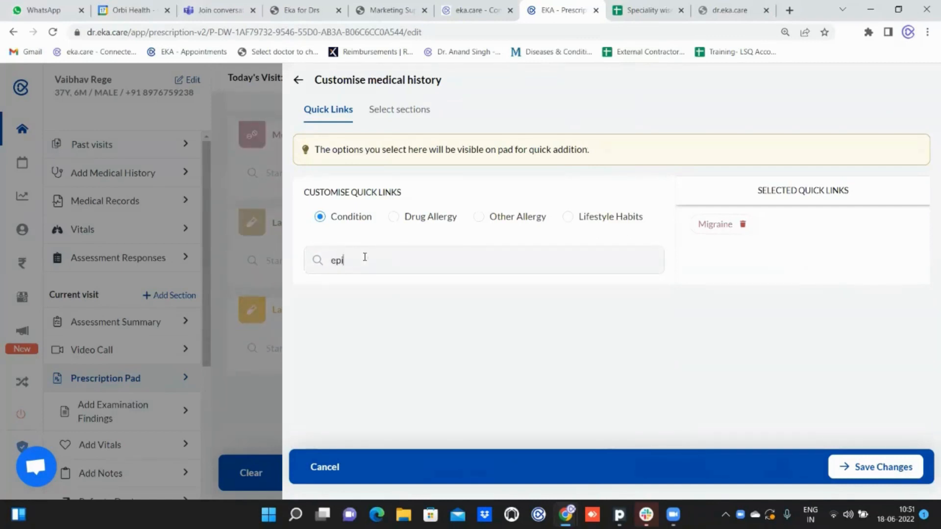
pyautogui.click(359, 304)
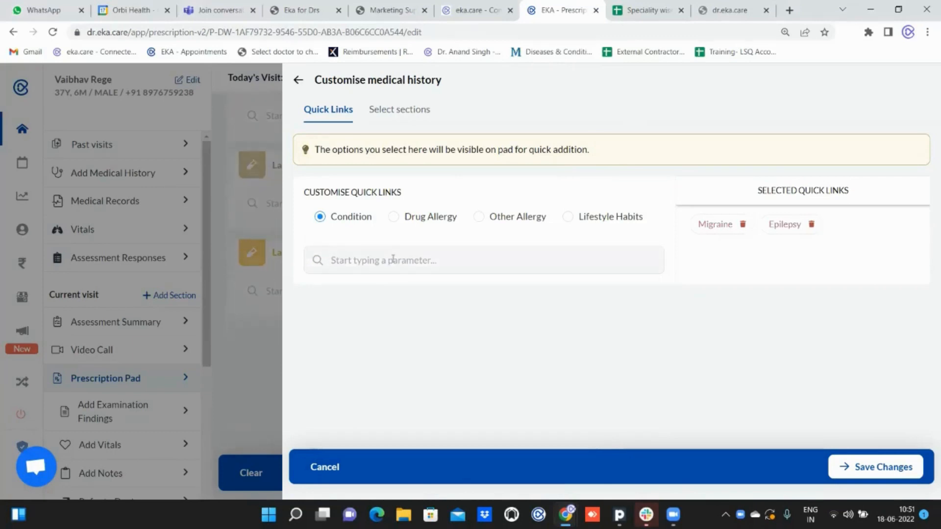
pyautogui.write('parki')
pyautogui.click(382, 296)
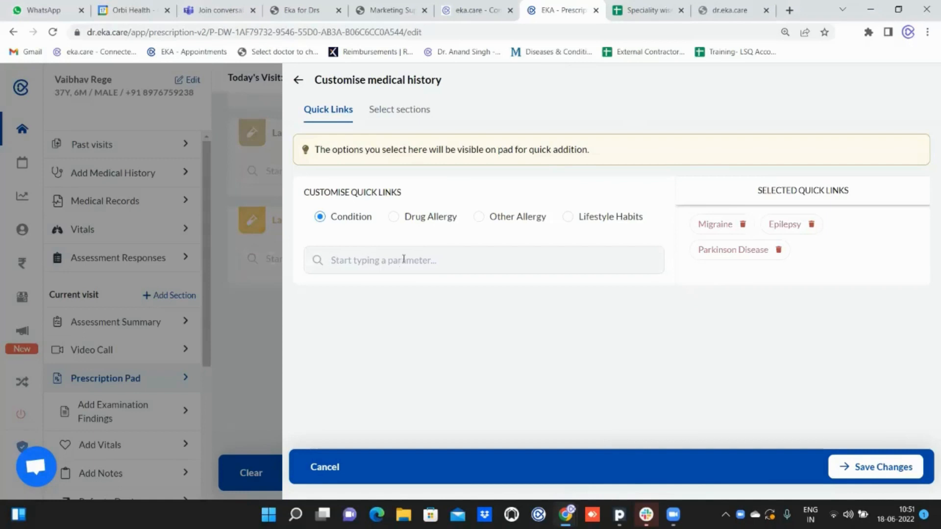
# Step: Check the Drug Allergy and Other Allergy categories, and add Alcohol from Lifestyle Habits as a quick link
pyautogui.click(394, 221)
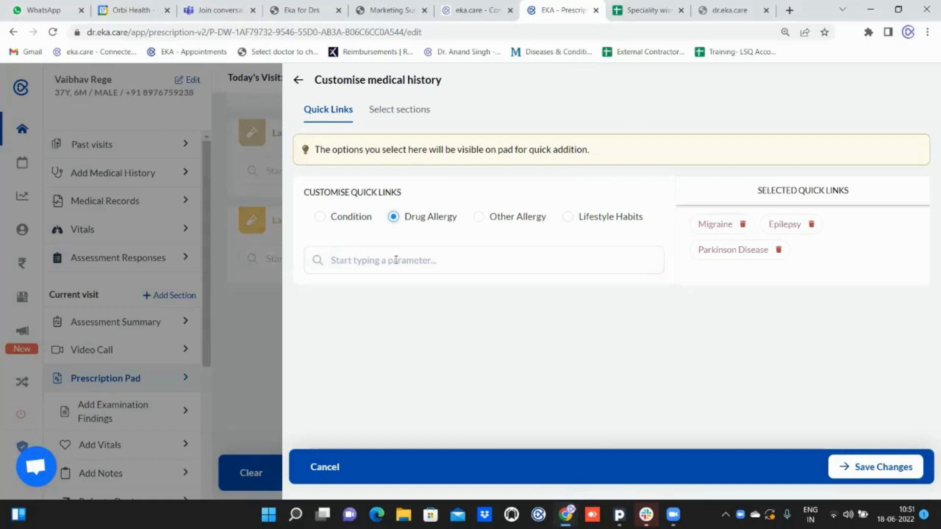
pyautogui.click(480, 218)
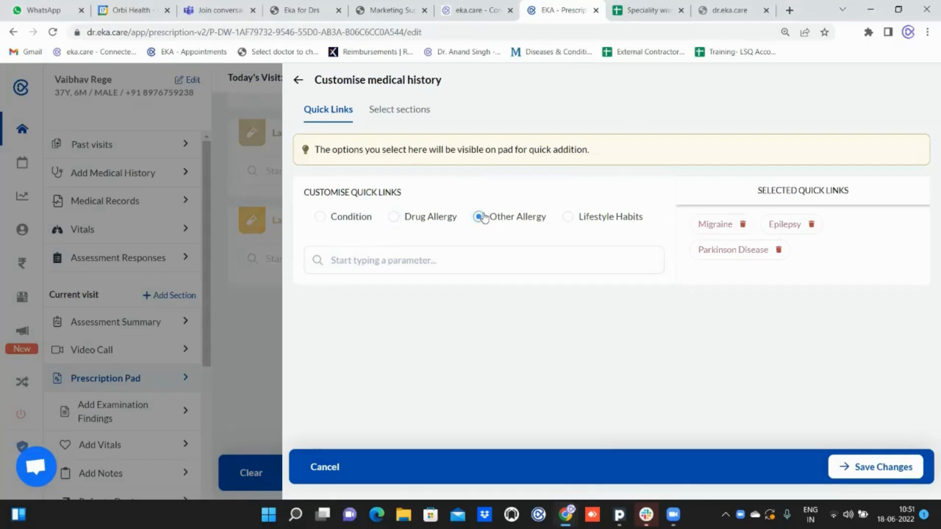
pyautogui.click(437, 266)
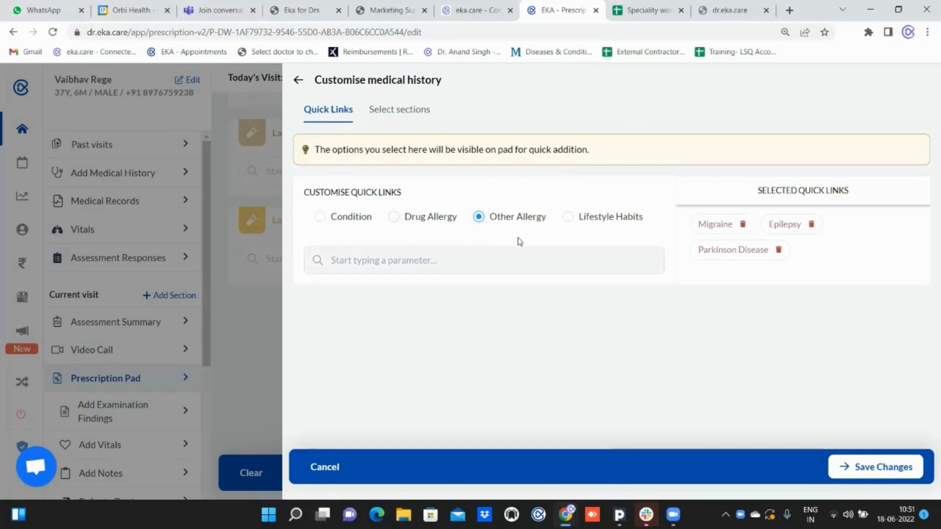
pyautogui.click(566, 219)
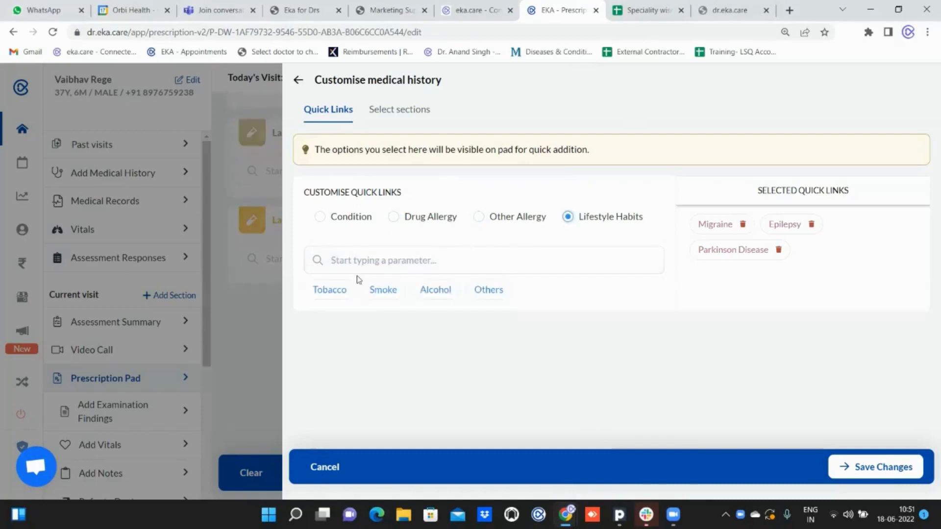
pyautogui.click(435, 294)
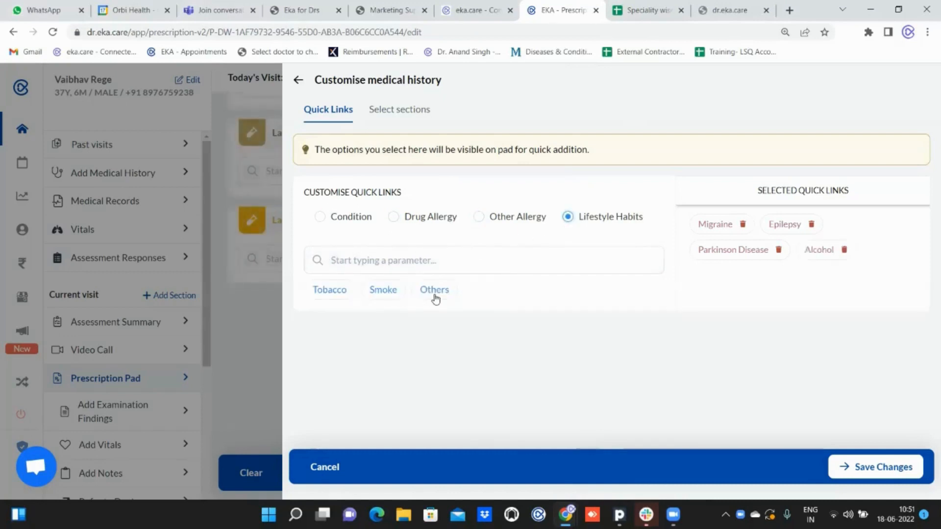
# Step: Add Smoke and Sleep from Lifestyle Habits as quick links
pyautogui.click(391, 293)
pyautogui.click(400, 258)
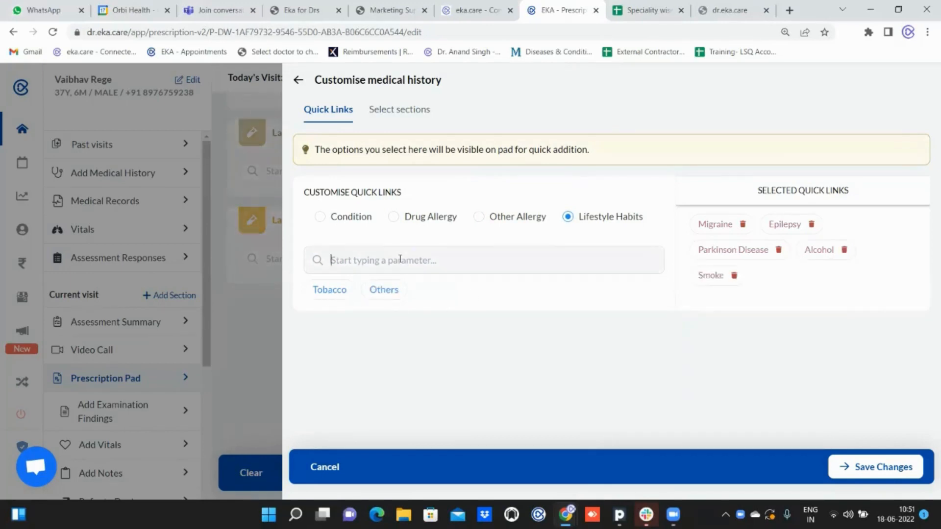
pyautogui.write('sleep')
pyautogui.click(365, 296)
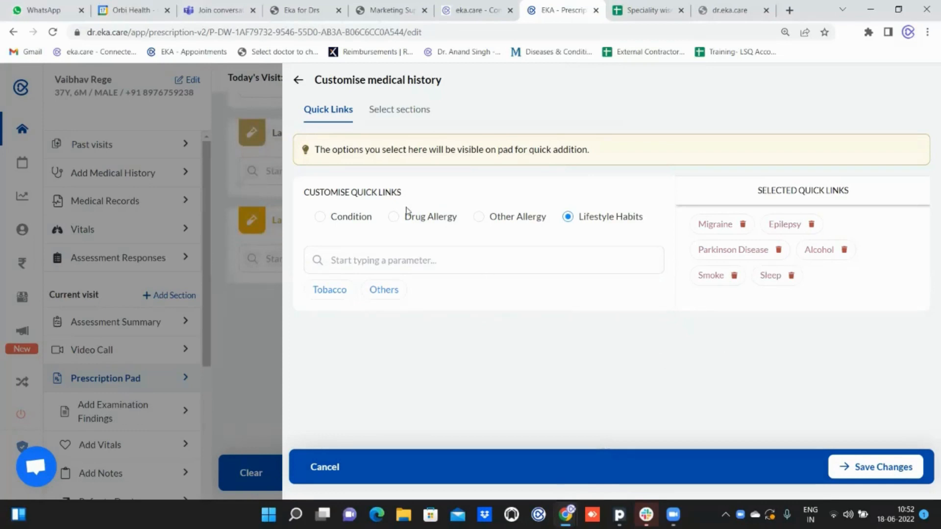
# Step: Enable the Existing Conditions section for medical history and move it above Current Medications
pyautogui.click(390, 113)
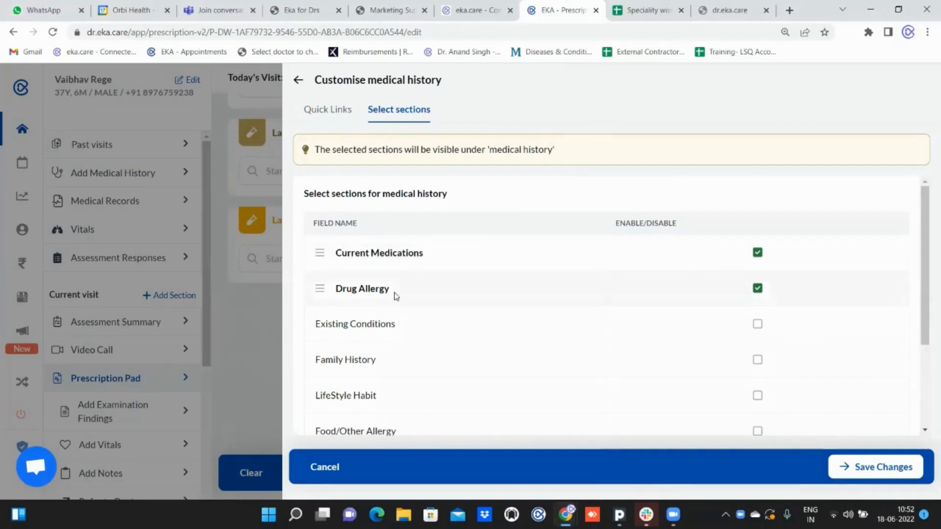
pyautogui.scroll(-1, 420, 350)
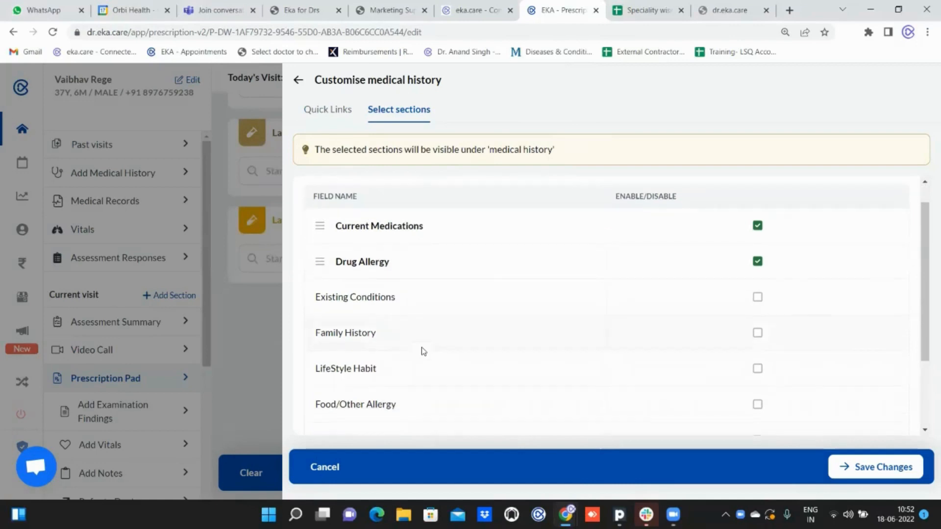
pyautogui.click(757, 297)
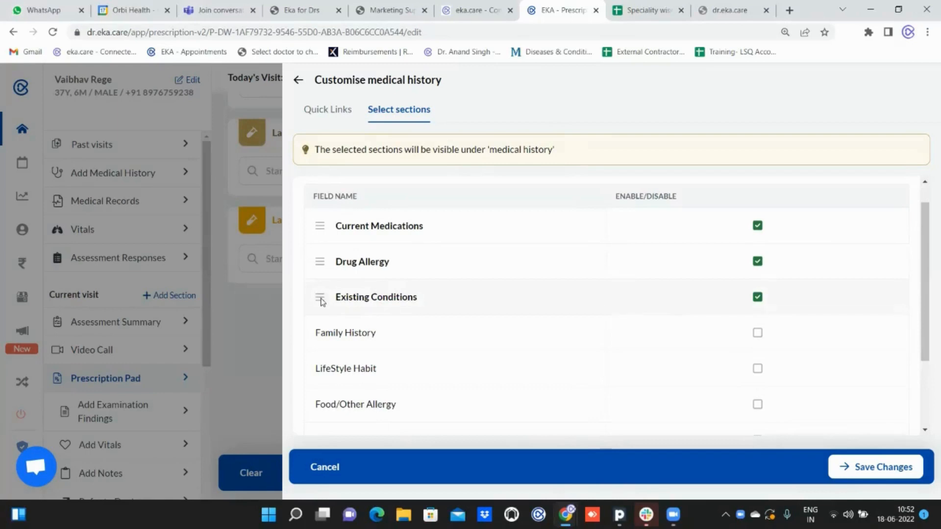
pyautogui.moveTo(320, 297); pyautogui.dragTo(322, 234)
# Step: Enable the Family History, LifeStyle Habit, Food/Other Allergy, Past Surgical Procedures and Travel History sections
pyautogui.scroll(-2, 448, 333)
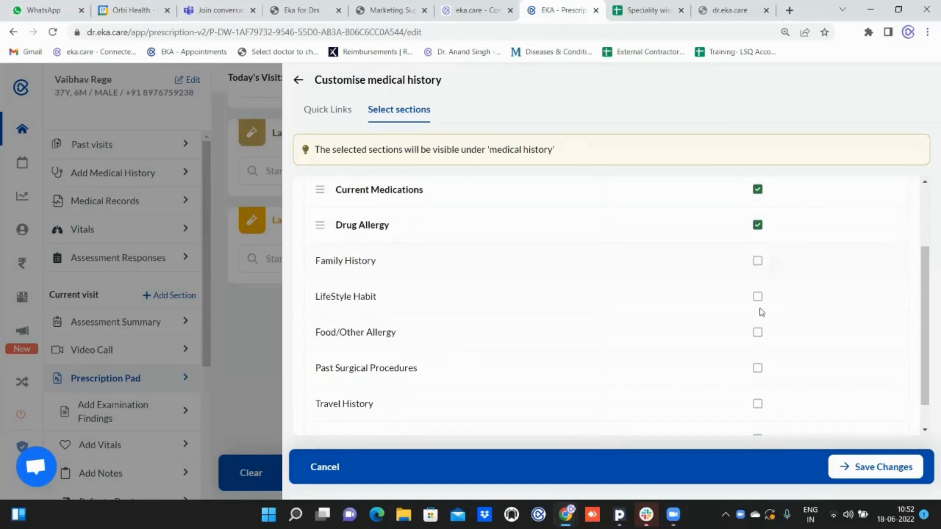
pyautogui.scroll(-1, 599, 349)
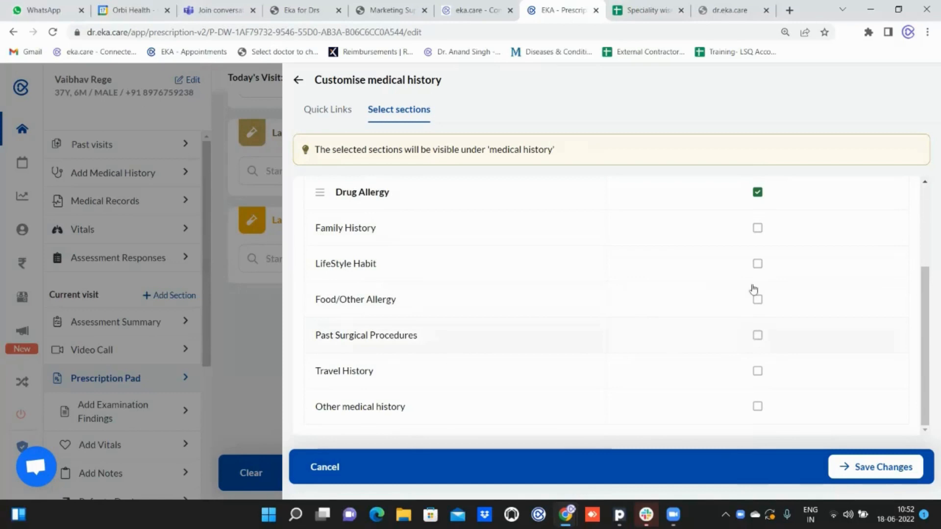
pyautogui.click(757, 229)
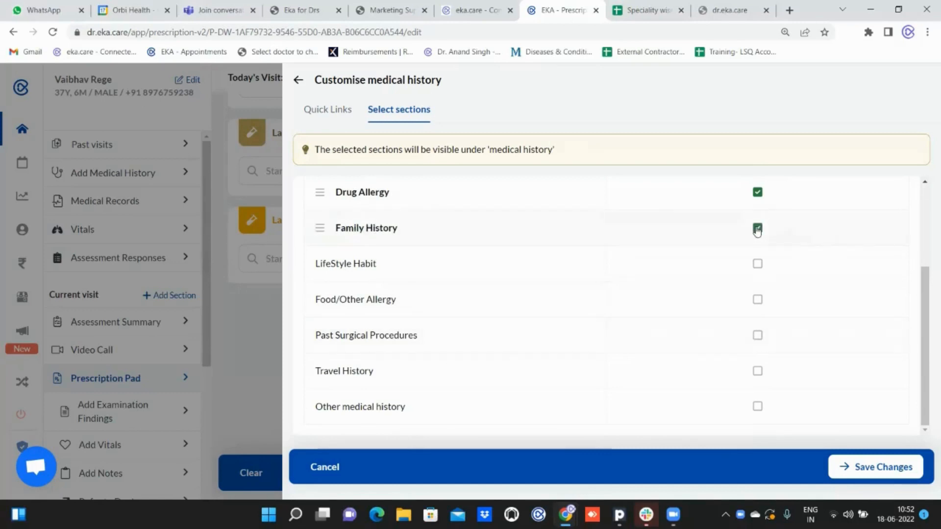
pyautogui.click(757, 264)
pyautogui.click(757, 299)
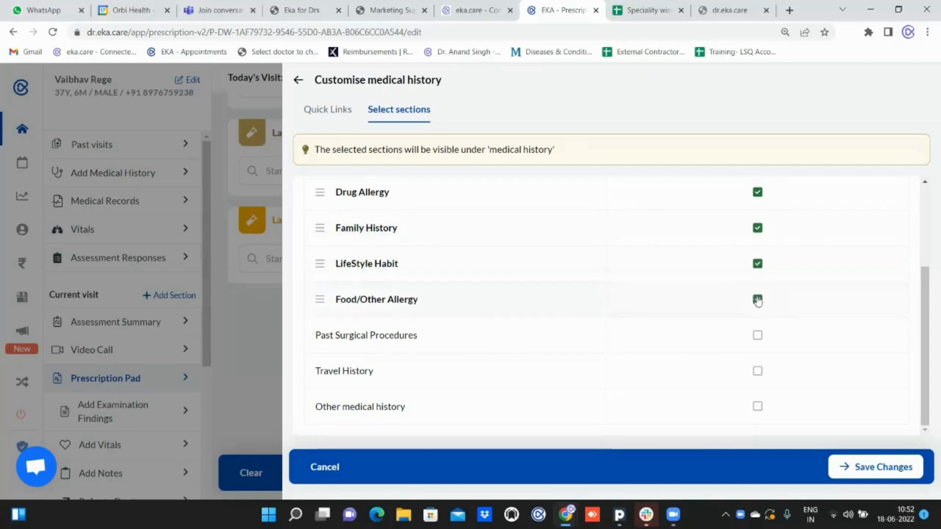
pyautogui.click(758, 336)
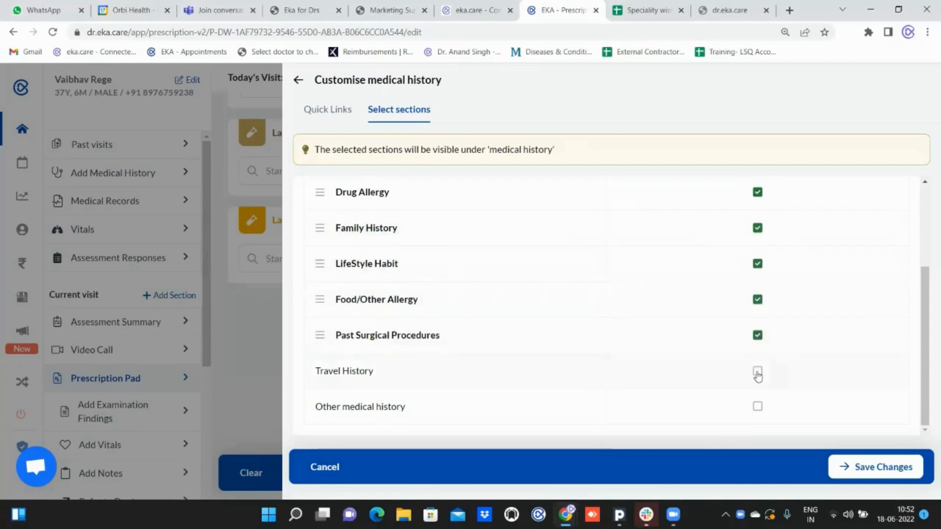
pyautogui.click(758, 373)
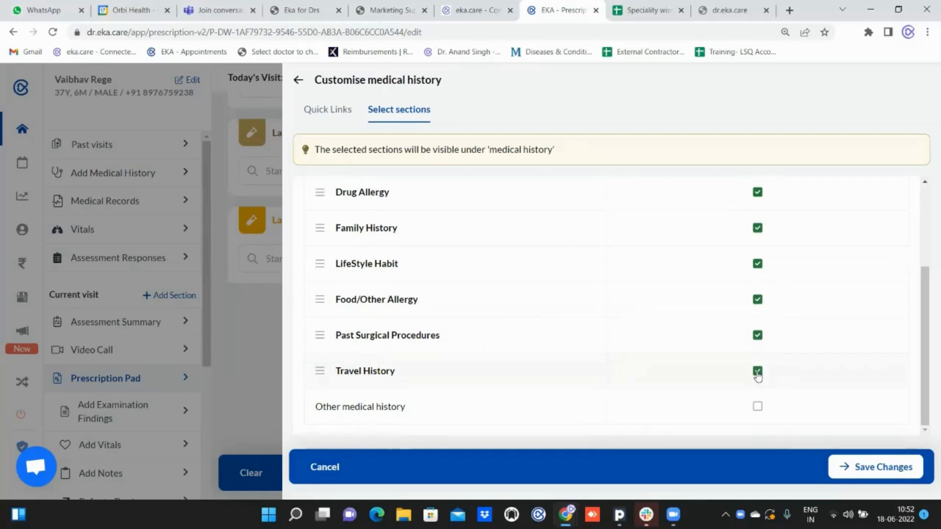
# Step: Enable the Other medical history section and save the medical history customisation
pyautogui.scroll(1, 758, 375)
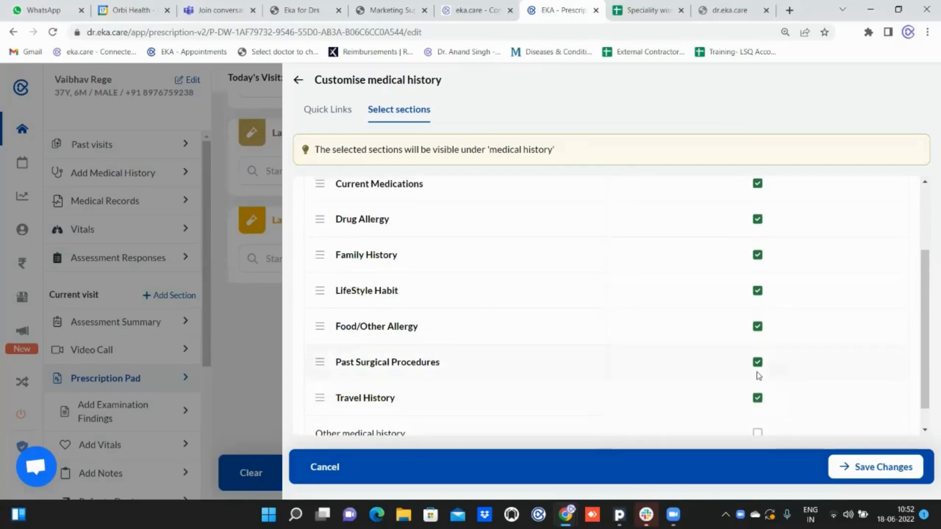
pyautogui.scroll(3, 759, 376)
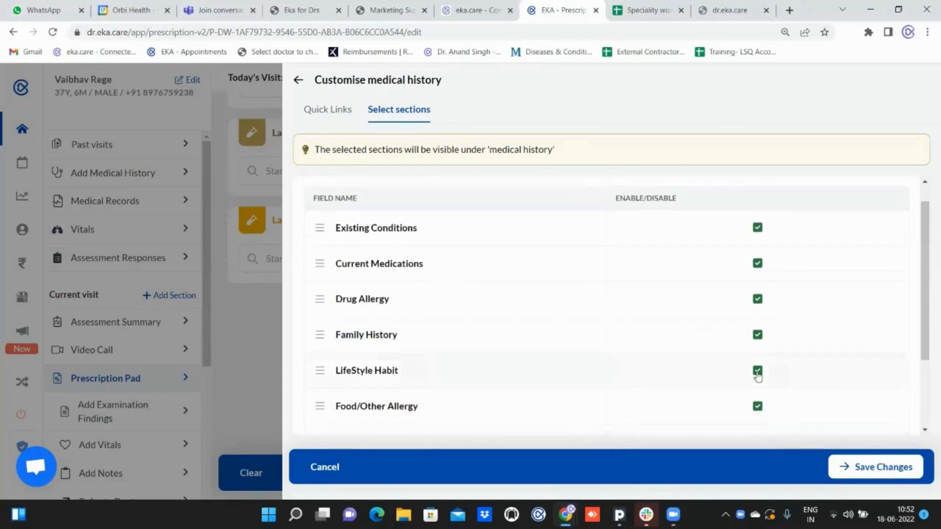
pyautogui.scroll(-2, 757, 376)
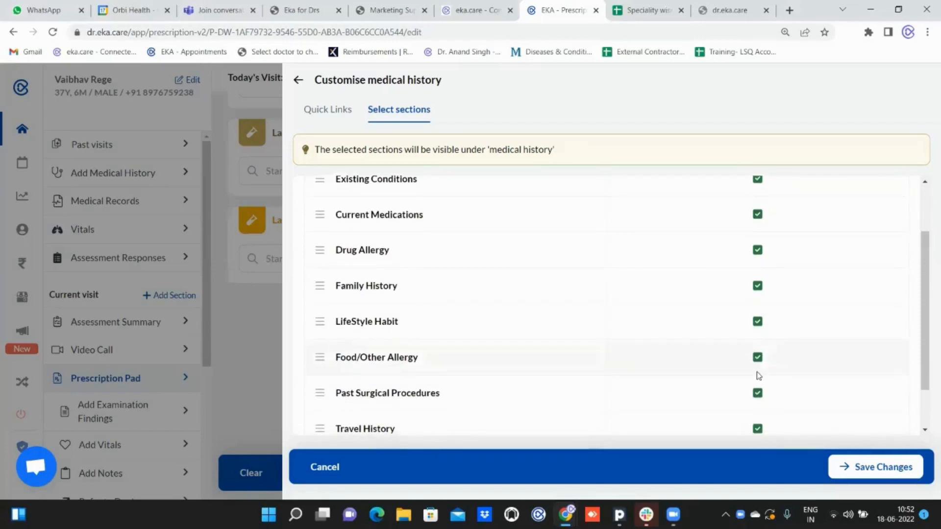
pyautogui.scroll(-2, 759, 376)
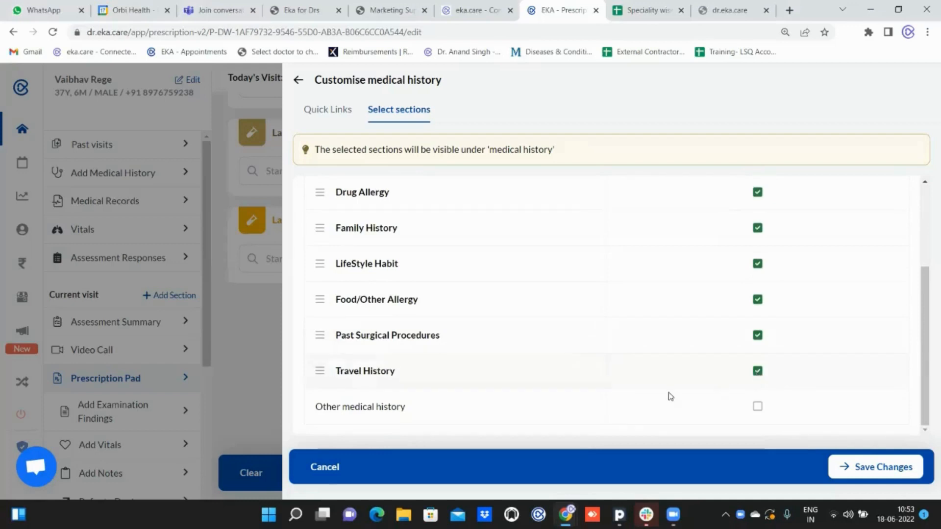
pyautogui.click(757, 407)
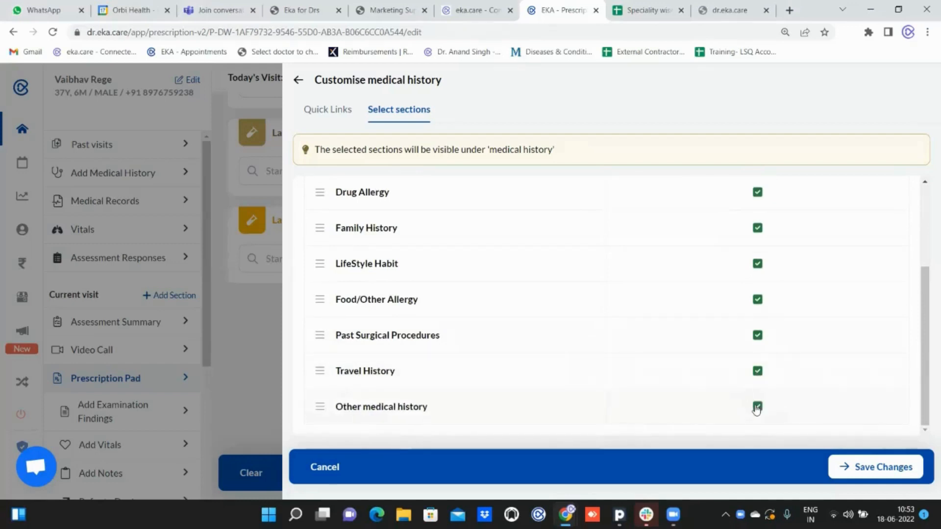
pyautogui.click(866, 470)
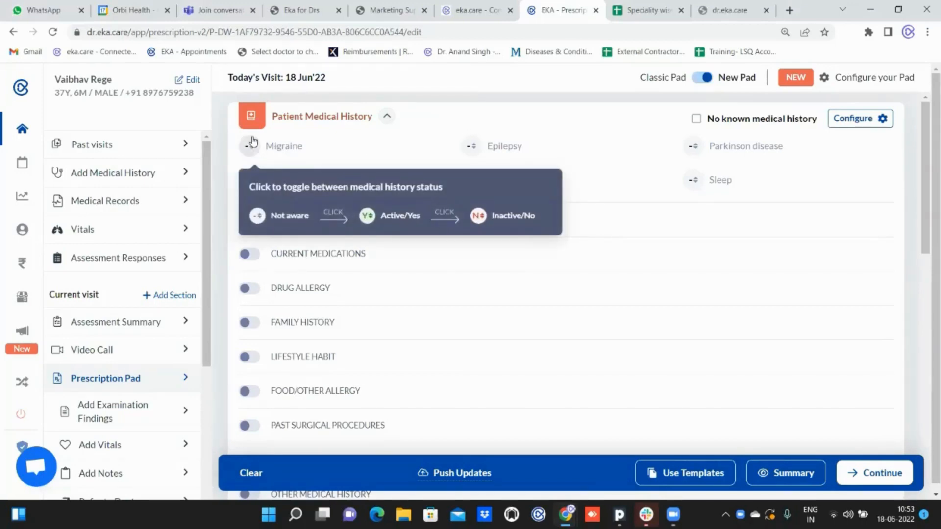
# Step: Cycle the Migraine quick link through Active and Inactive back to Not aware
pyautogui.click(274, 149)
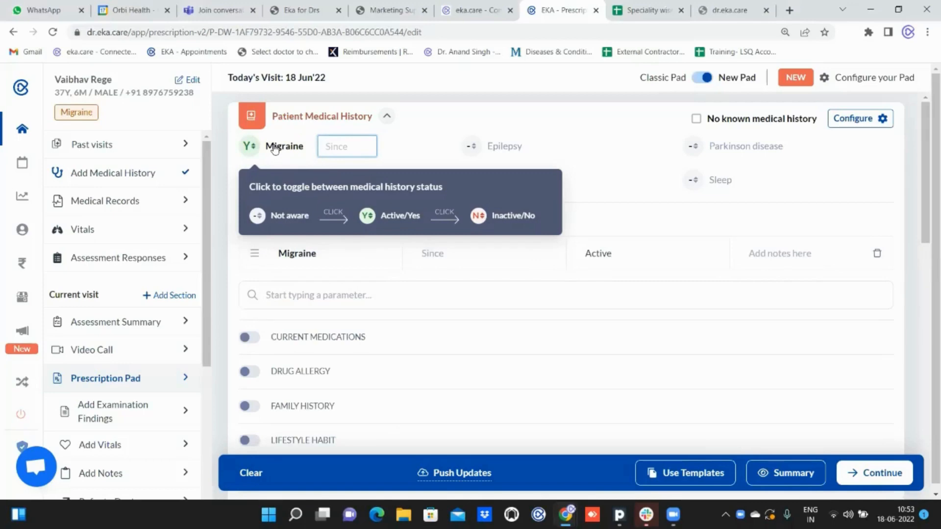
pyautogui.click(275, 149)
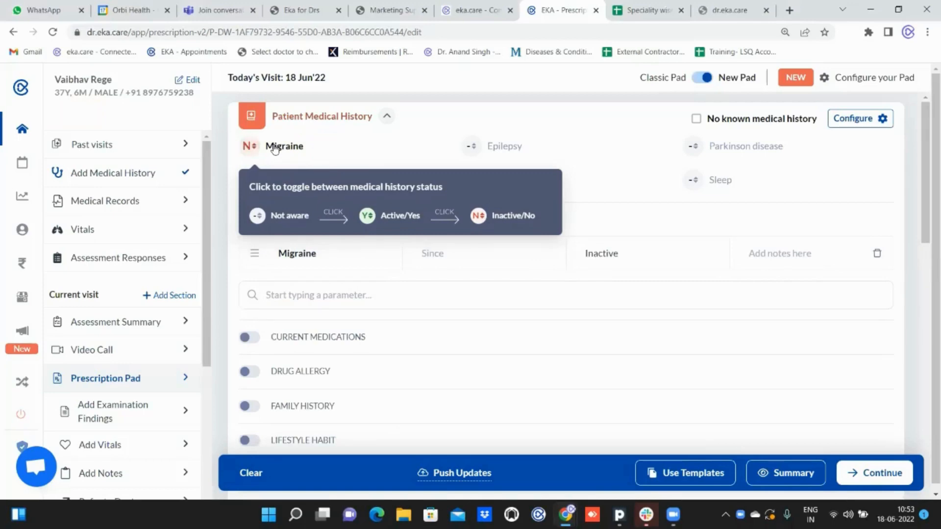
pyautogui.click(275, 150)
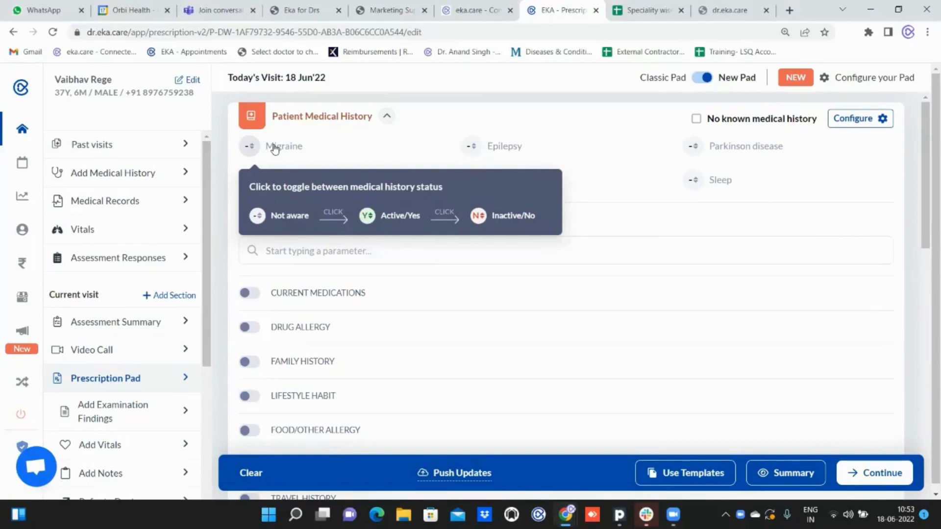
# Step: Mark Migraine as active in the patient's medical history, with a duration of 3 Years
pyautogui.click(275, 150)
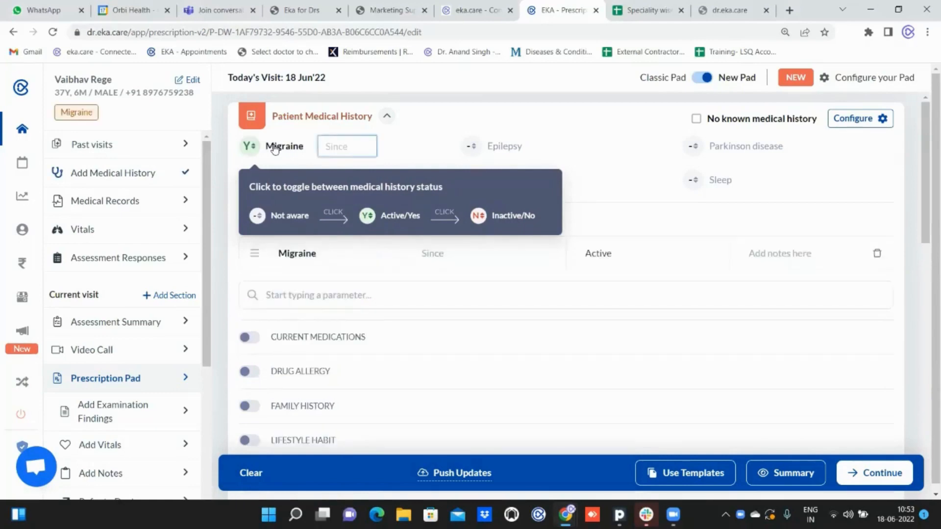
pyautogui.click(334, 143)
pyautogui.write('3')
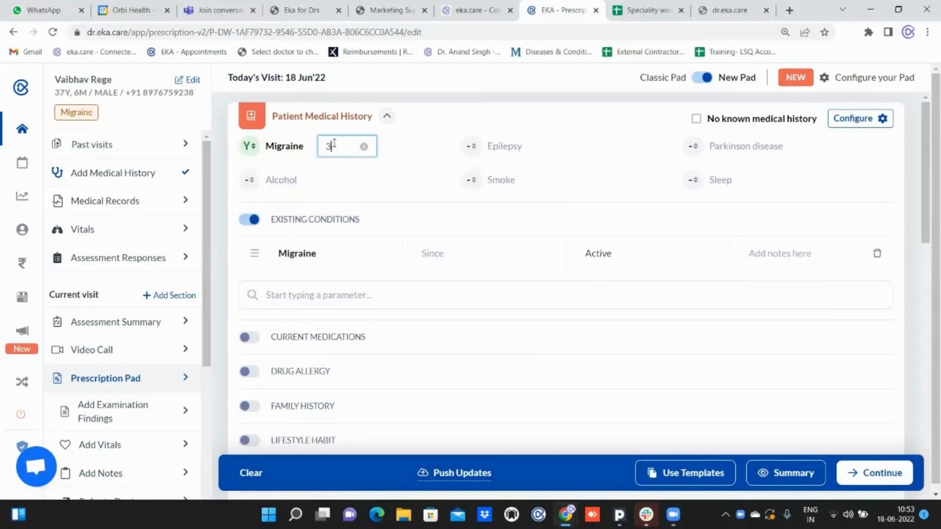
pyautogui.click(347, 261)
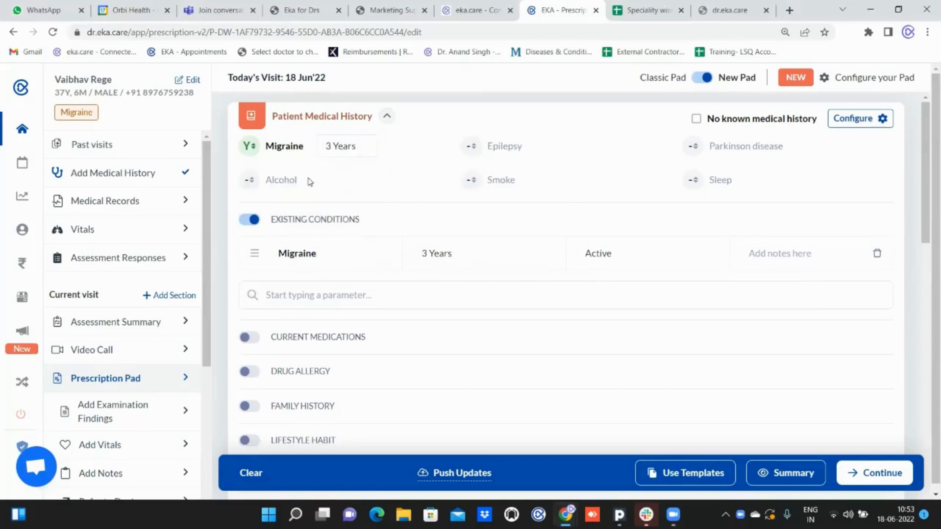
# Step: Mark Alcohol as active with a frequency of 1 time in a Week, and mark Smoke and Sleep as active
pyautogui.click(288, 182)
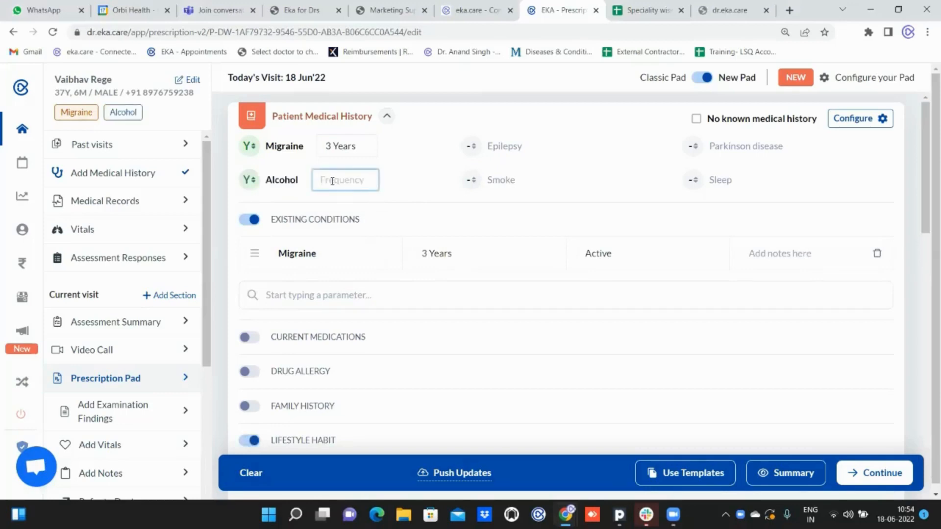
pyautogui.write('1')
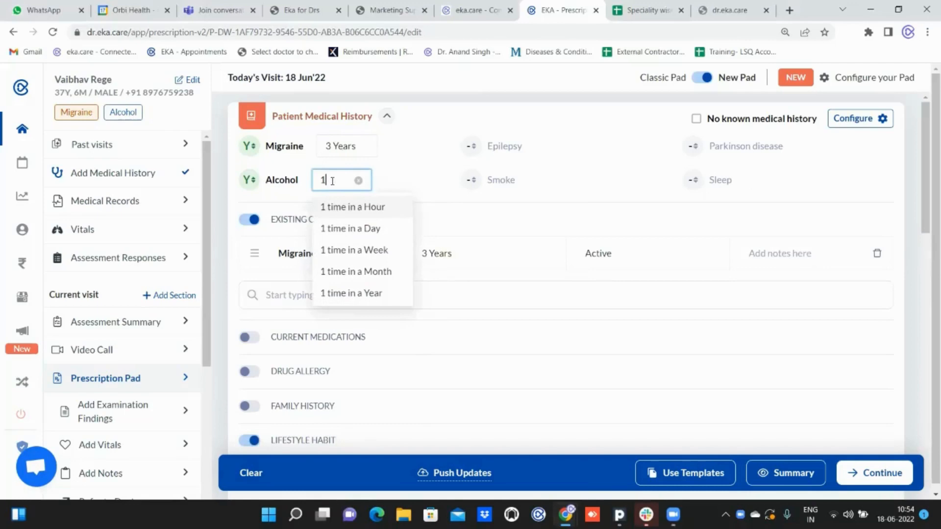
pyautogui.click(335, 256)
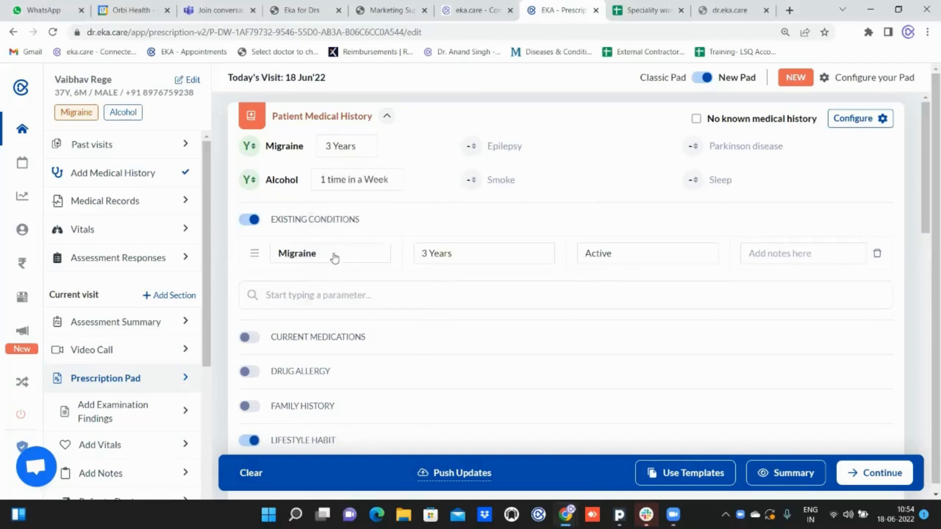
pyautogui.click(477, 182)
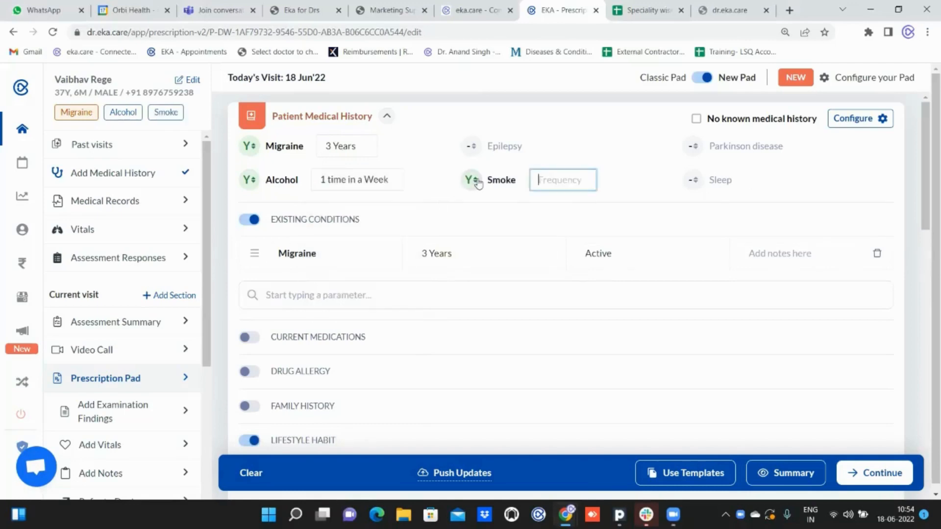
pyautogui.click(691, 185)
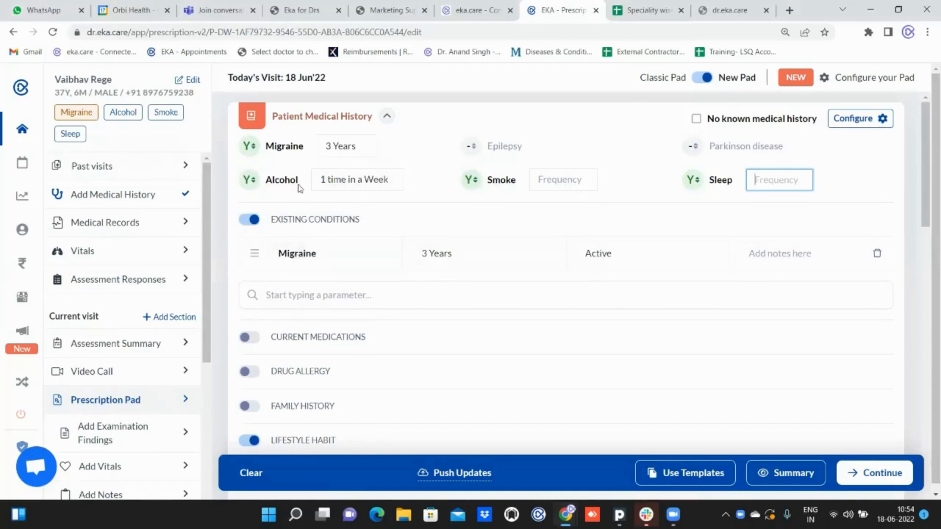
# Step: Review the entries under Existing Conditions and Lifestyle Habit, and reopen the medical history configuration
pyautogui.scroll(-1, 336, 402)
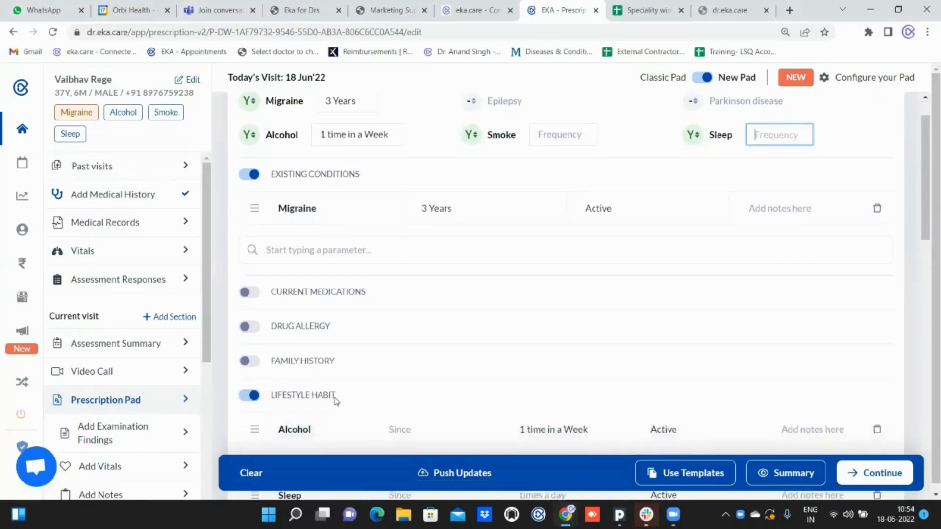
pyautogui.scroll(-1, 323, 402)
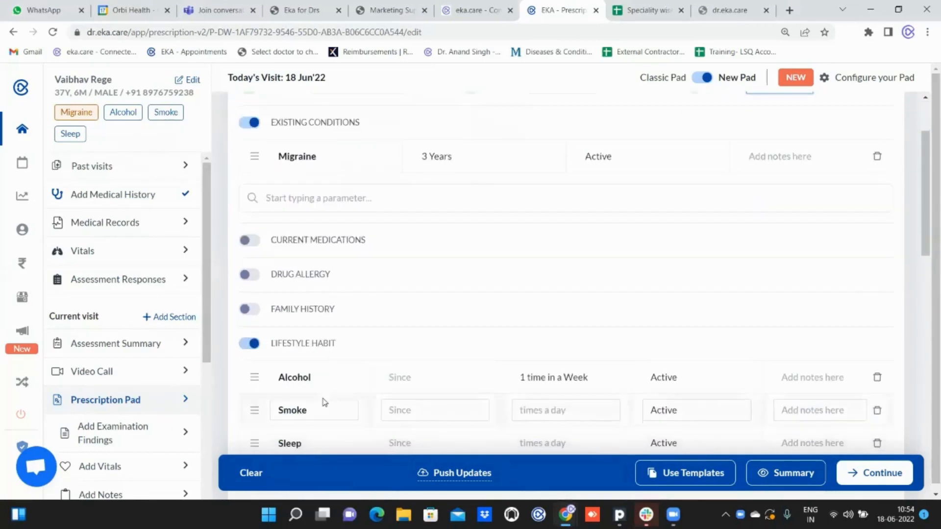
pyautogui.scroll(-1, 323, 400)
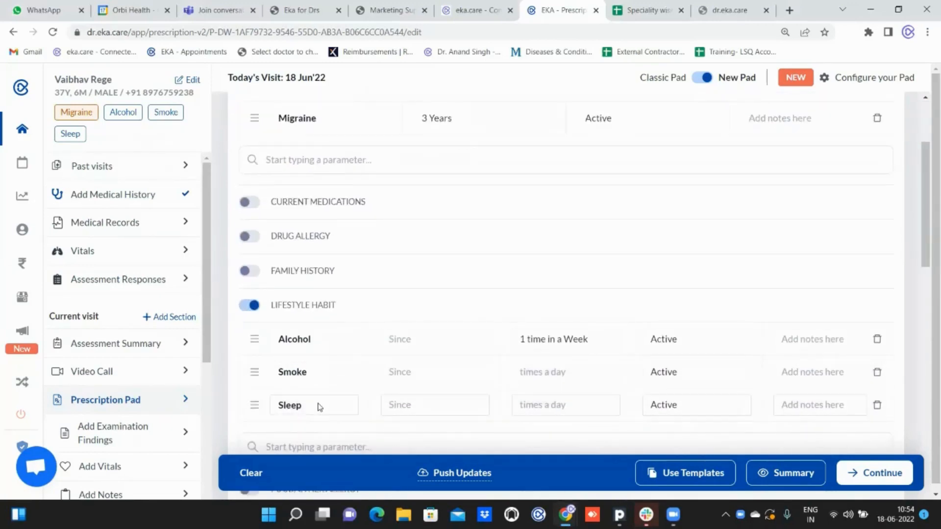
pyautogui.scroll(-4, 319, 387)
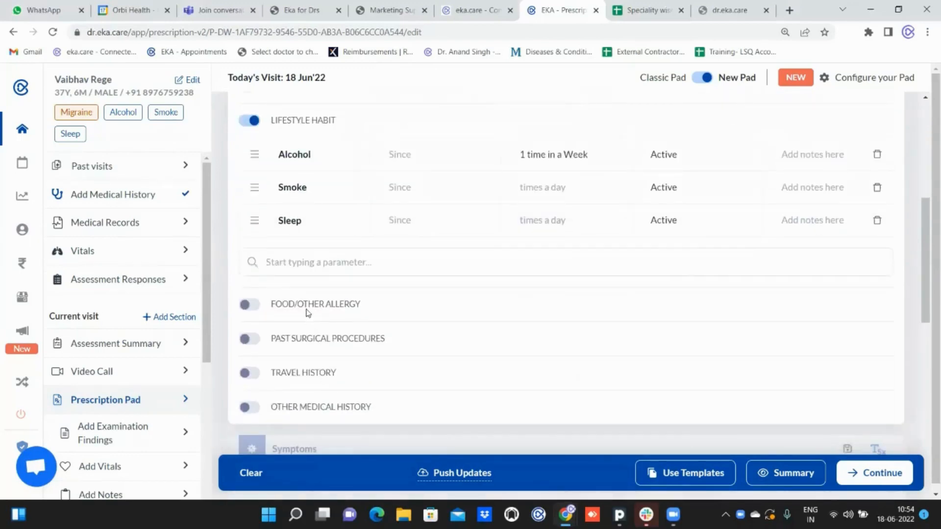
pyautogui.scroll(5, 300, 319)
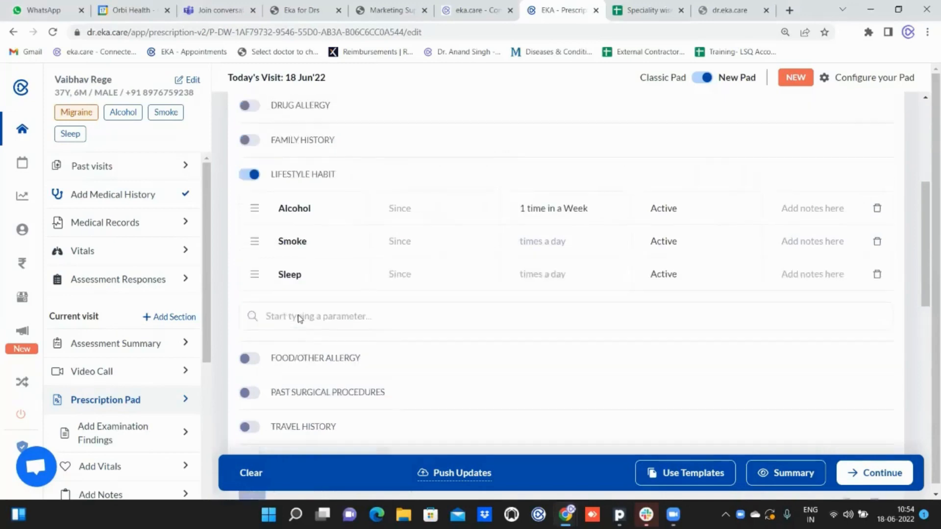
pyautogui.scroll(2, 300, 318)
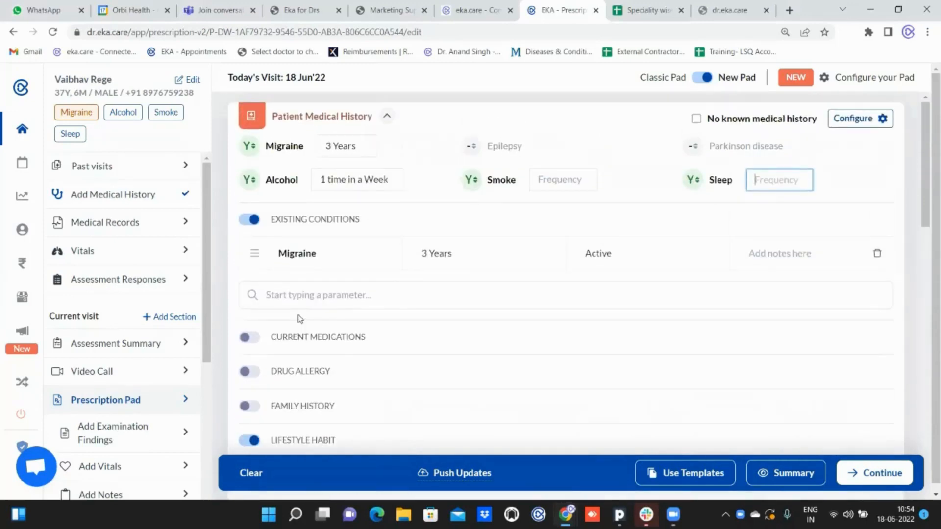
pyautogui.click(876, 125)
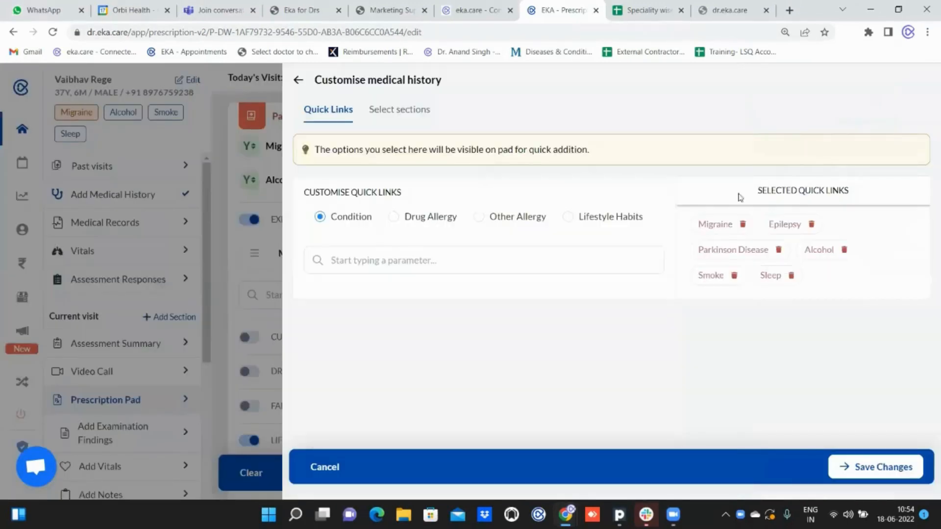
# Step: Disable the Other medical history, Travel History, Past Surgical Procedures, Food/Other Allergy and Drug Allergy sections of medical history, and save the changes
pyautogui.click(392, 110)
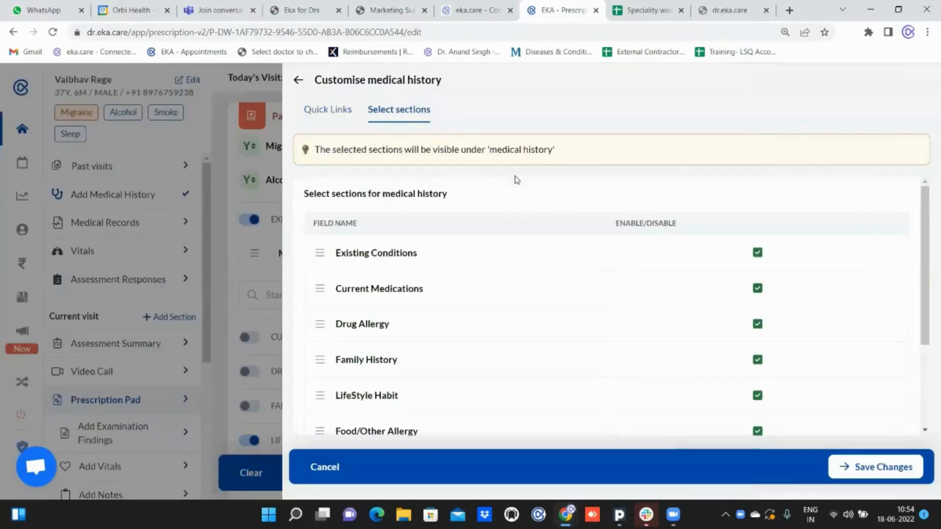
pyautogui.scroll(-3, 695, 332)
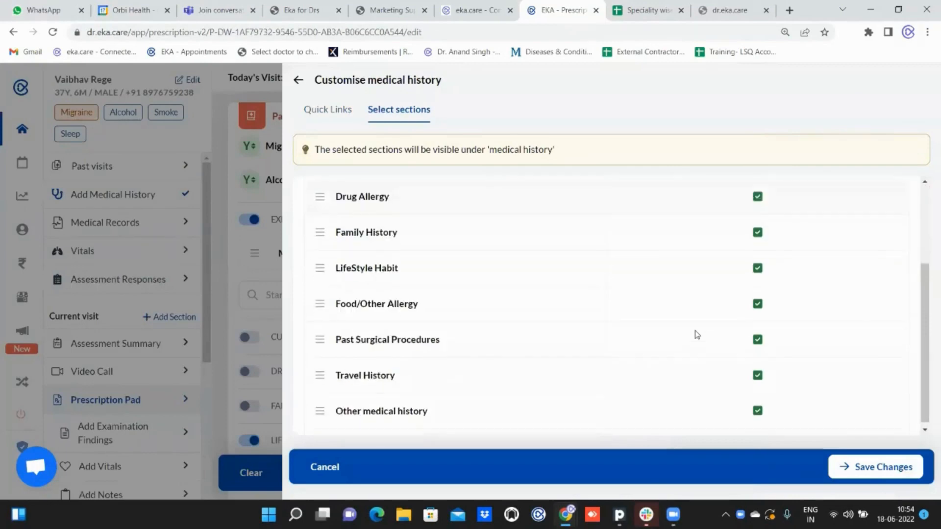
pyautogui.click(757, 407)
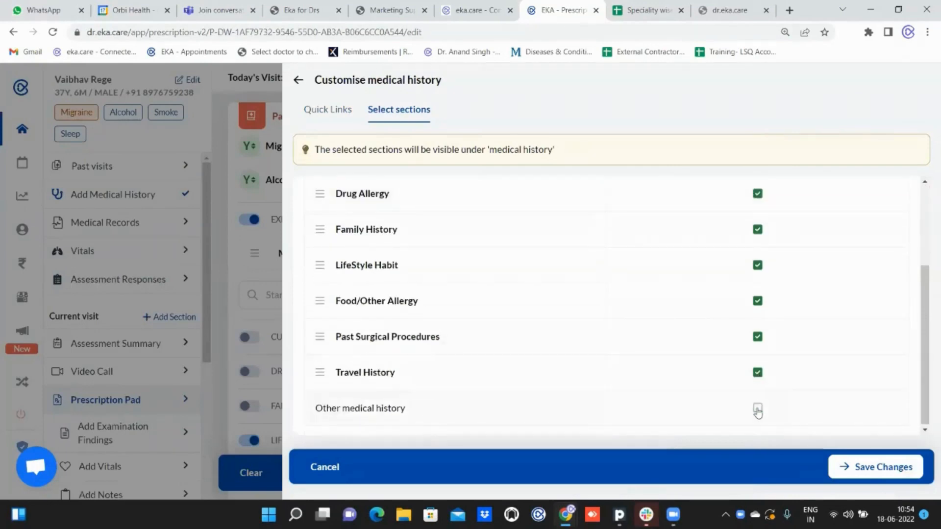
pyautogui.click(757, 374)
pyautogui.click(758, 338)
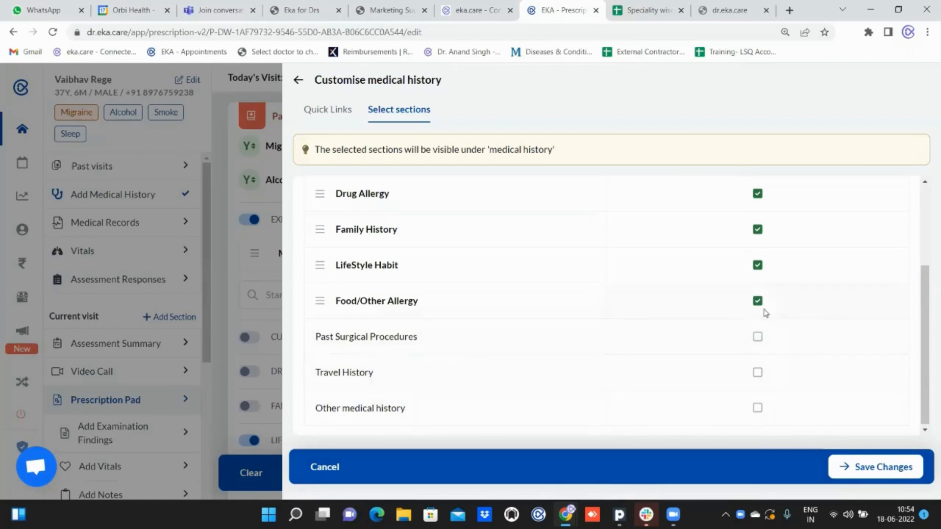
pyautogui.click(758, 302)
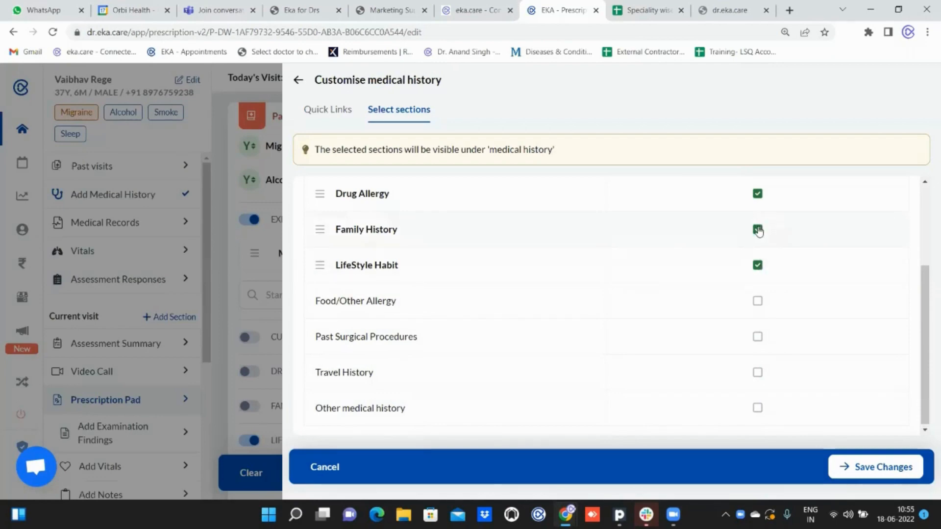
pyautogui.click(757, 196)
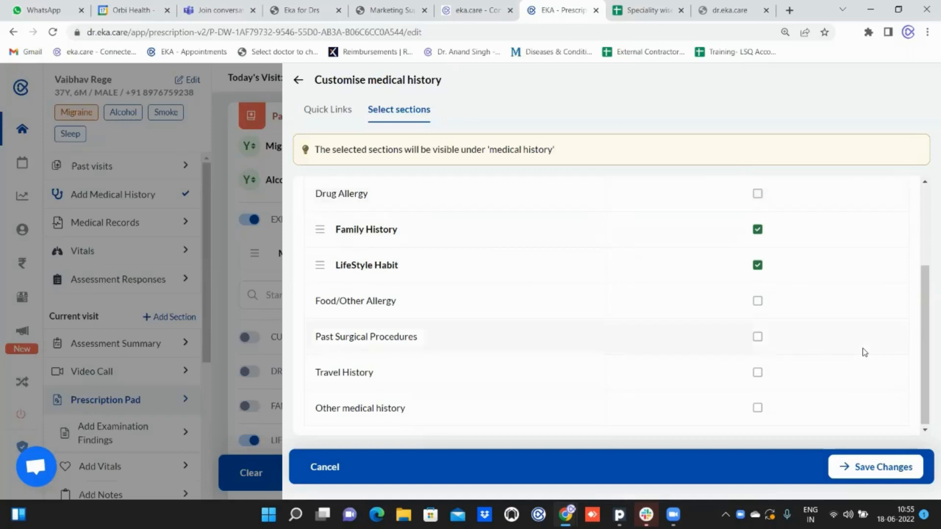
pyautogui.click(878, 470)
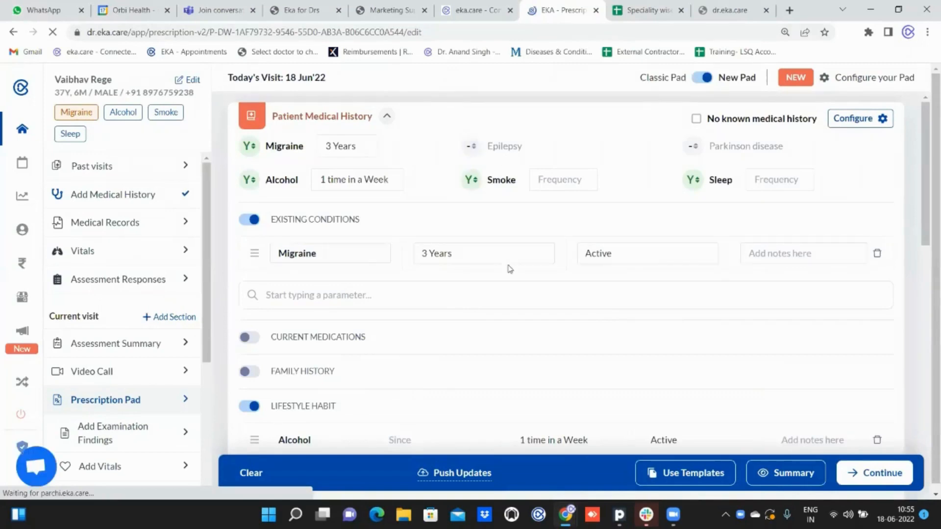
# Step: Add headache under Symptoms and migraine under Diagnosis on the prescription pad
pyautogui.scroll(-1, 477, 339)
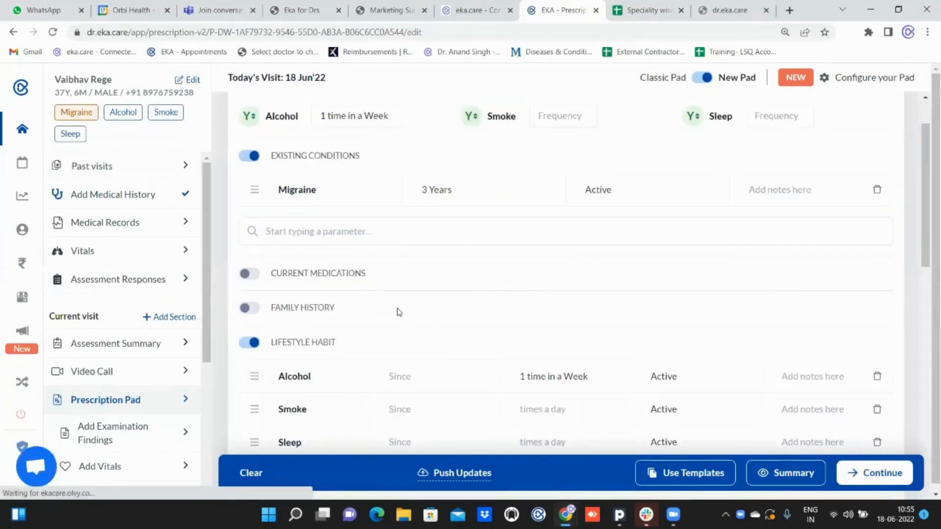
pyautogui.scroll(-5, 409, 312)
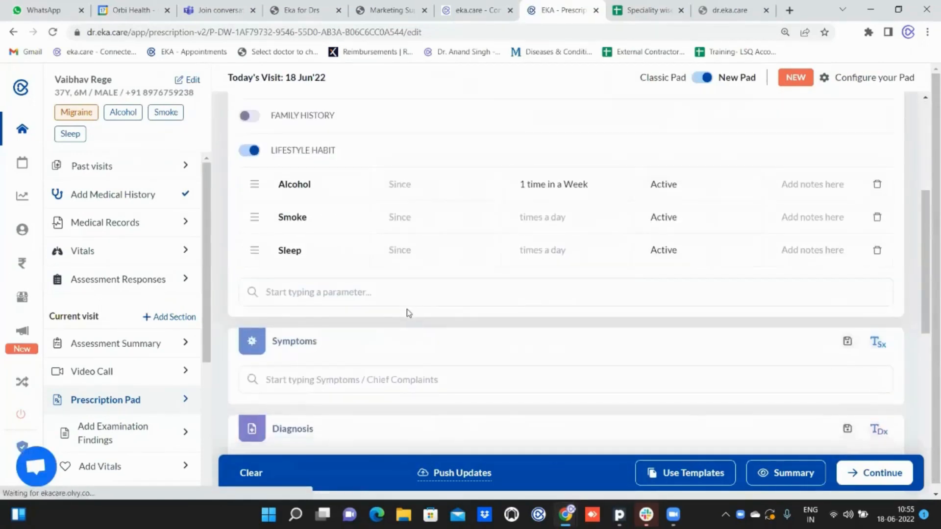
pyautogui.scroll(-2, 409, 312)
pyautogui.scroll(-1, 409, 312)
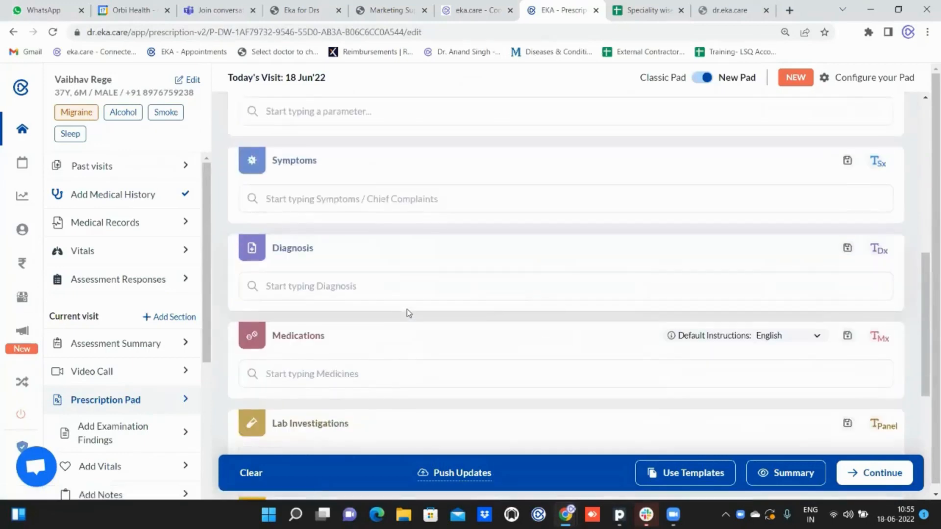
pyautogui.click(280, 197)
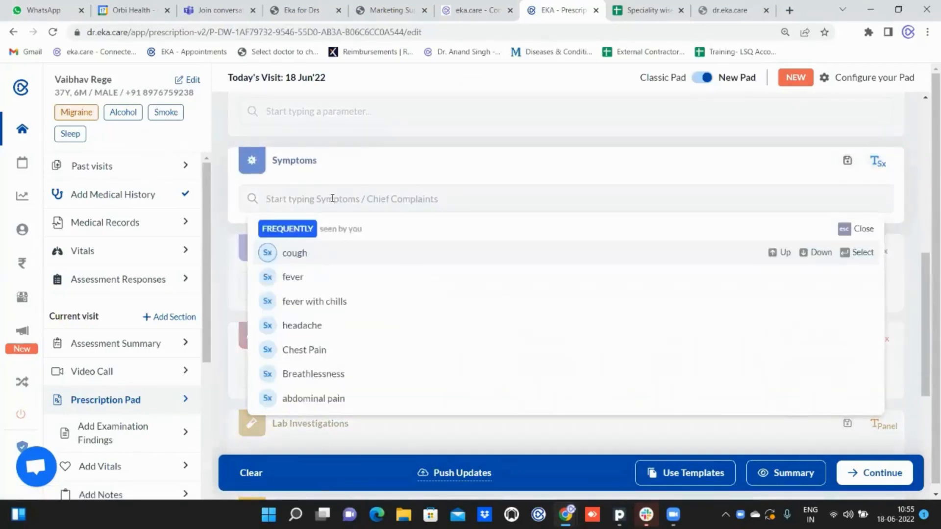
pyautogui.write('head')
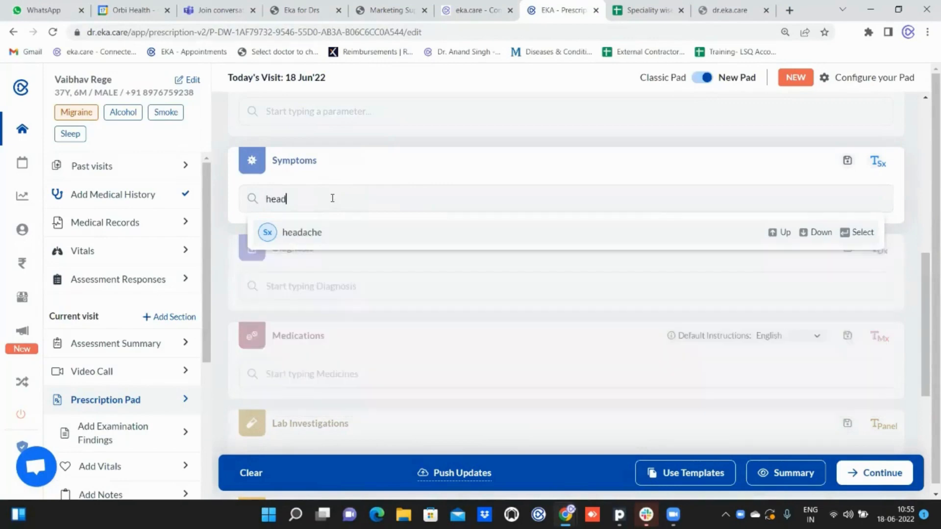
pyautogui.click(317, 232)
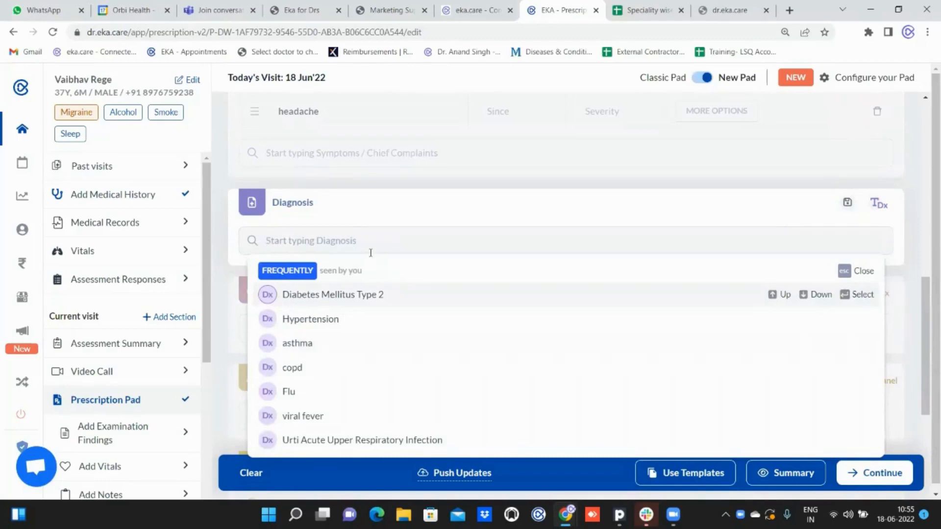
pyautogui.write('mi')
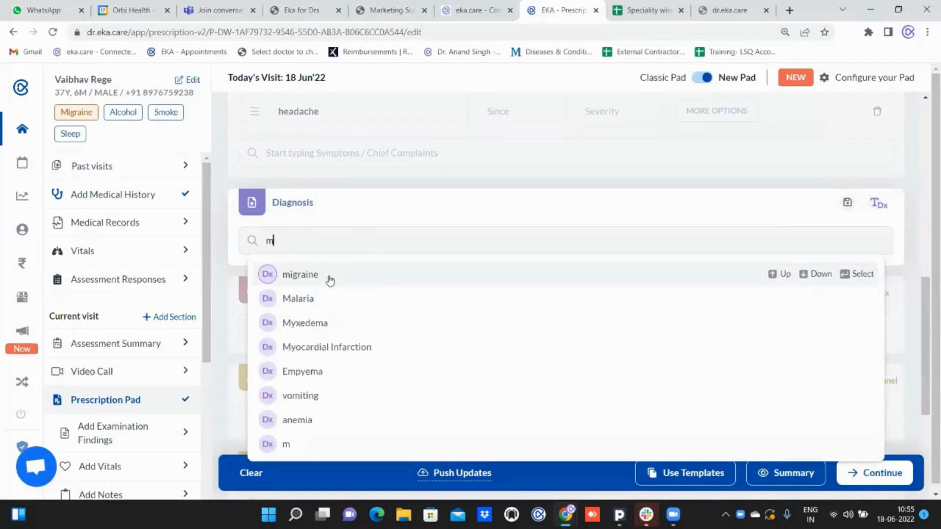
pyautogui.click(329, 280)
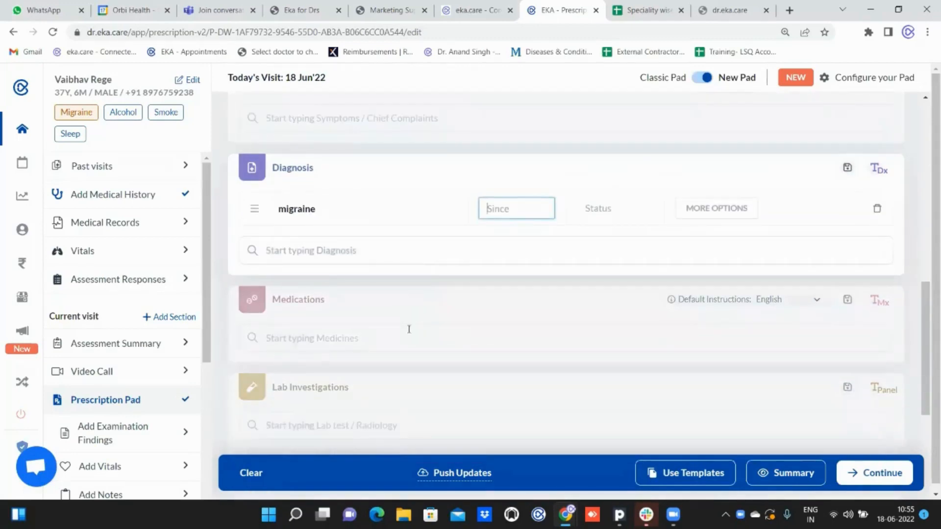
# Step: Search the medicines for "mig" and add Migrabeta Plus Tablet under Medications
pyautogui.scroll(-2, 409, 329)
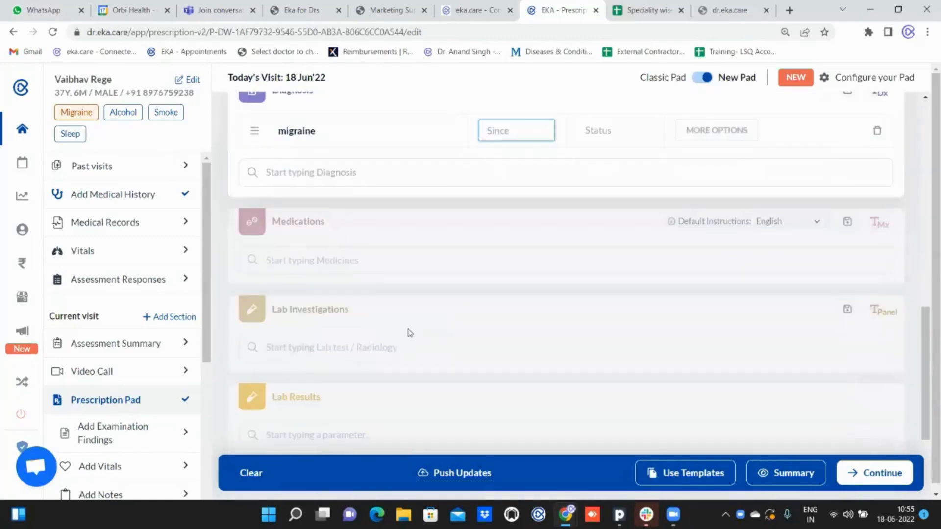
pyautogui.click(339, 261)
pyautogui.write('mig')
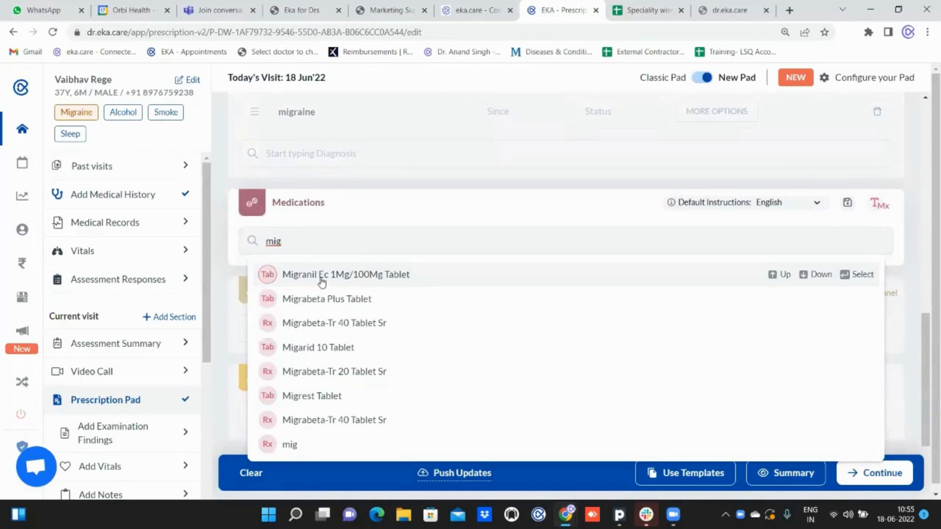
pyautogui.click(316, 305)
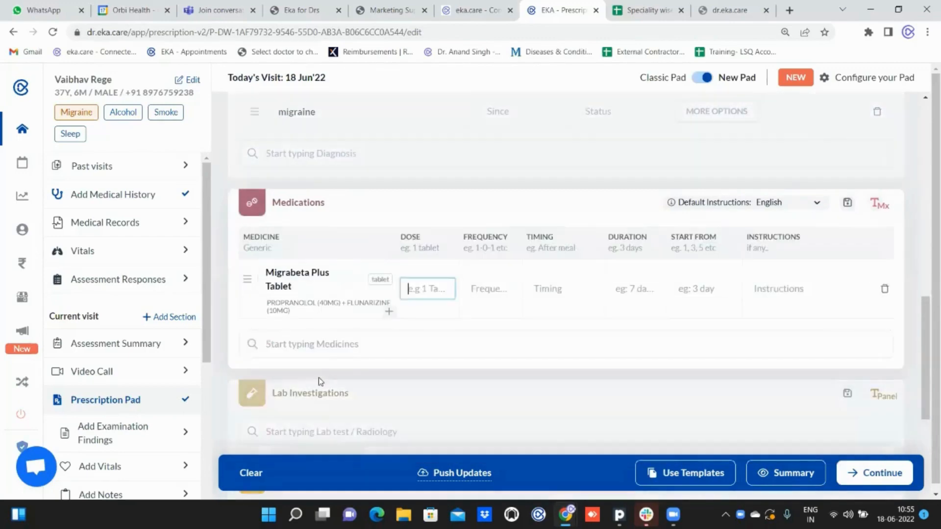
# Step: Search the lab tests for "slee" and add EEG Normal Sleep under Lab Investigations
pyautogui.scroll(-2, 318, 408)
pyautogui.click(287, 354)
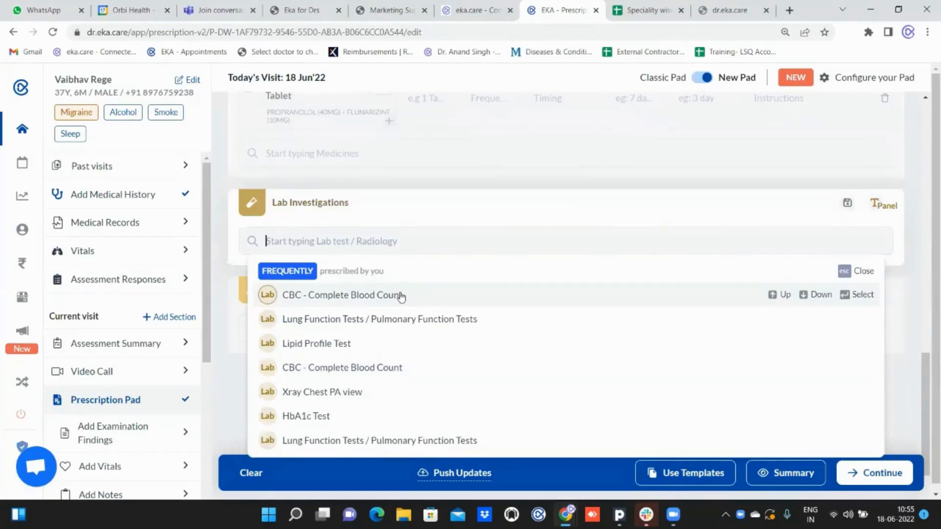
pyautogui.write('slee')
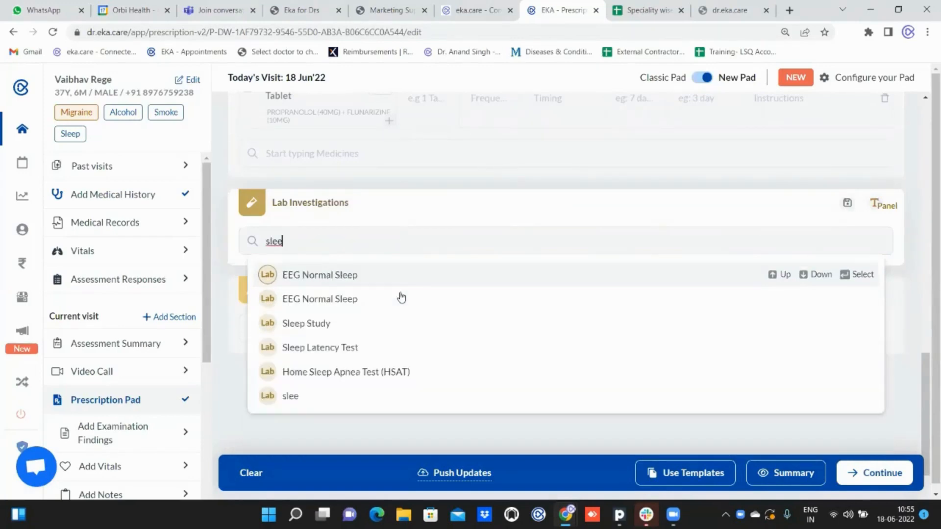
pyautogui.click(353, 283)
# Step: Continue to the prescription preview and examine the printed symptoms, diagnosis, medical history, lifestyle habits, medicine and lab test up close
pyautogui.scroll(-2, 458, 346)
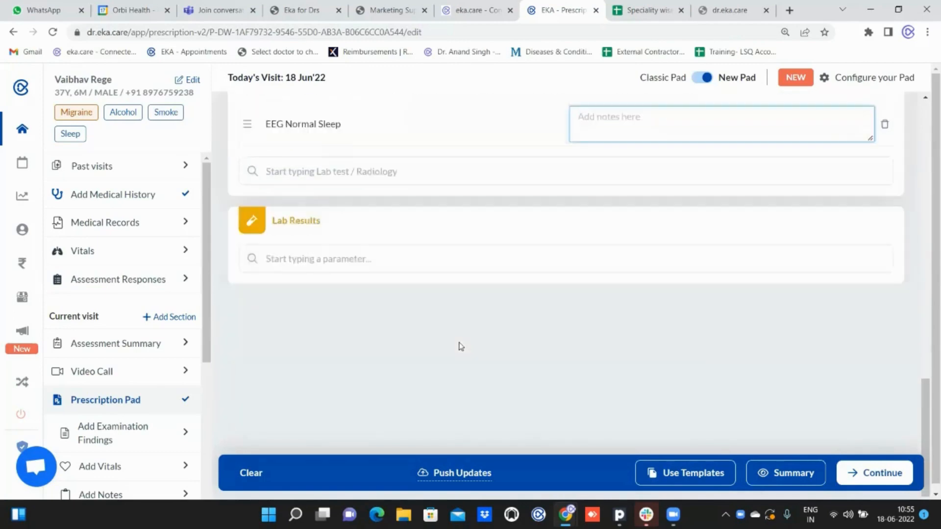
pyautogui.click(864, 473)
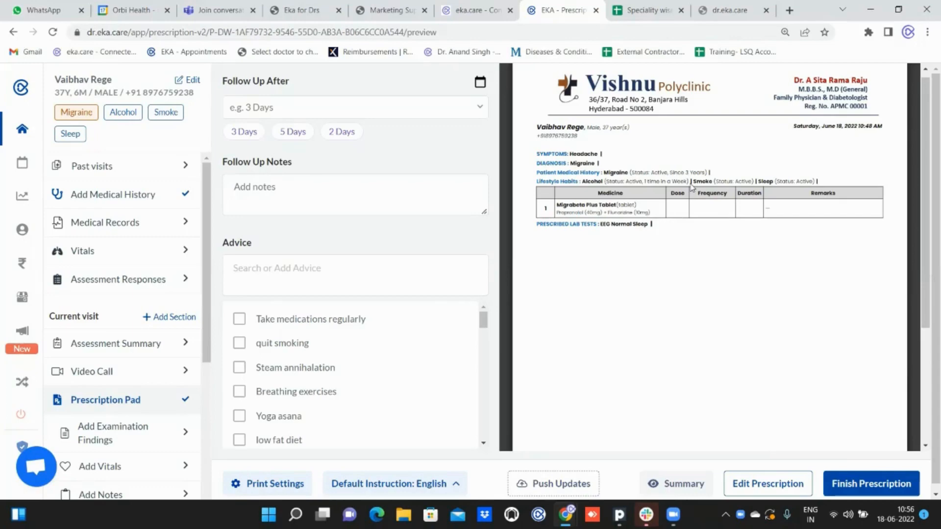
pyautogui.keyDown('ctrl'); pyautogui.scroll(3, 692, 187); pyautogui.keyUp('ctrl')
pyautogui.keyDown('ctrl'); pyautogui.scroll(-2, 692, 188); pyautogui.keyUp('ctrl')
pyautogui.keyDown('ctrl'); pyautogui.scroll(1, 619, 213); pyautogui.keyUp('ctrl')
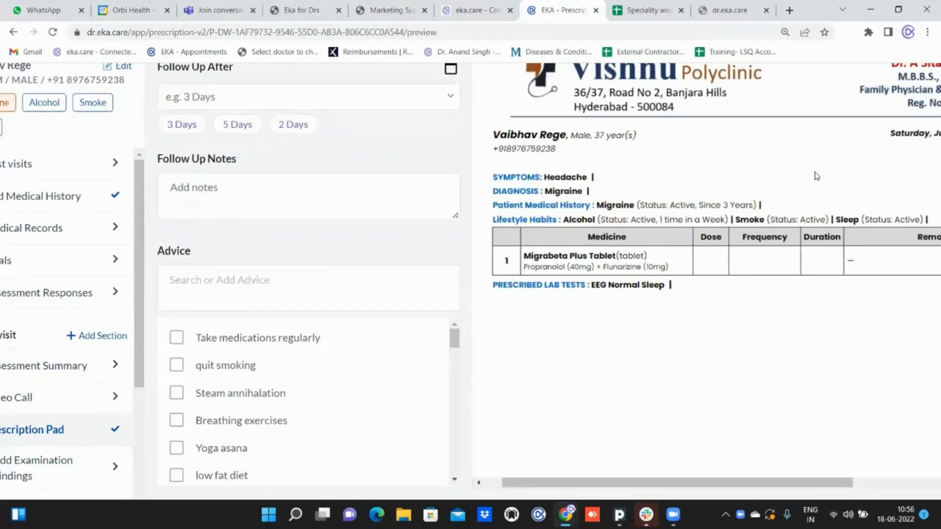
pyautogui.keyDown('ctrl'); pyautogui.scroll(-1, 815, 176); pyautogui.keyUp('ctrl')
pyautogui.keyDown('ctrl'); pyautogui.scroll(-1, 815, 176); pyautogui.keyUp('ctrl')
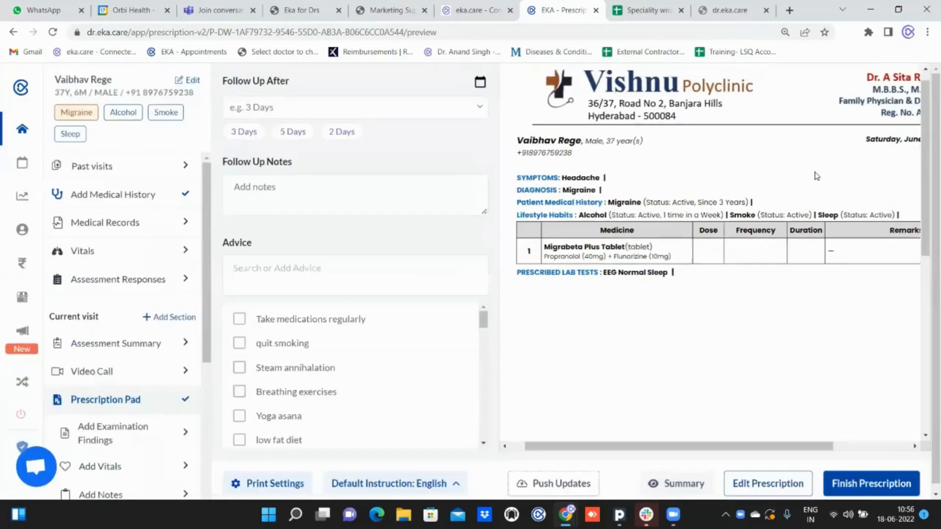
pyautogui.keyDown('ctrl'); pyautogui.scroll(-1, 815, 176); pyautogui.keyUp('ctrl')
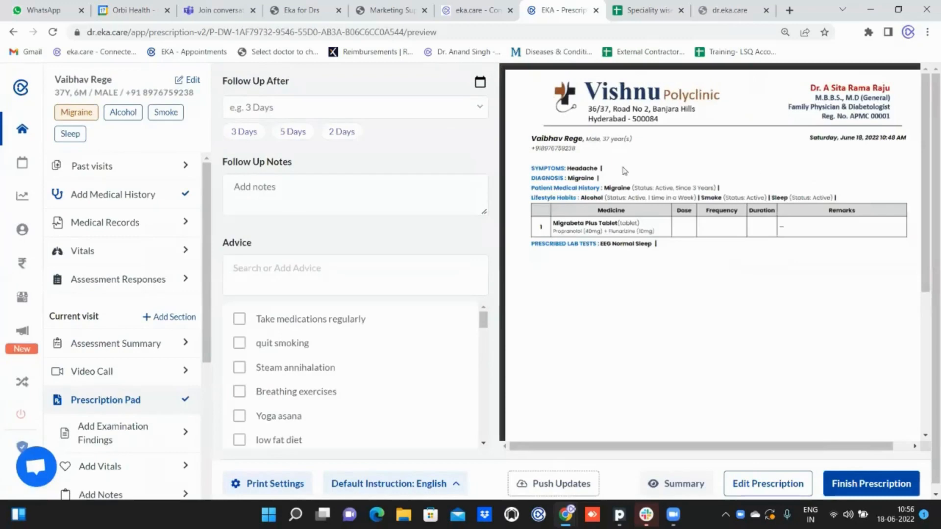
# Step: Set the follow-up to 3 Days, and update and finish the prescription with the advice "Take medications regularly" and "quit smoking"
pyautogui.click(249, 134)
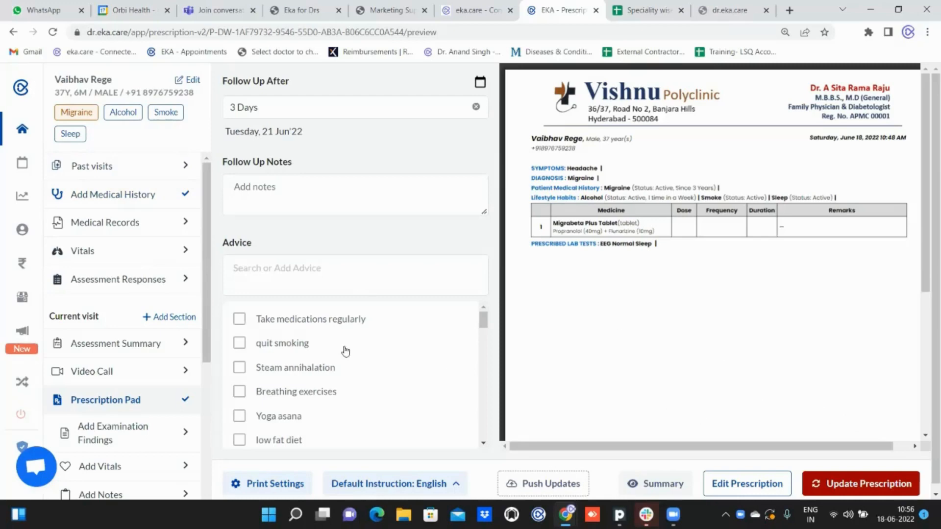
pyautogui.click(239, 319)
pyautogui.click(240, 344)
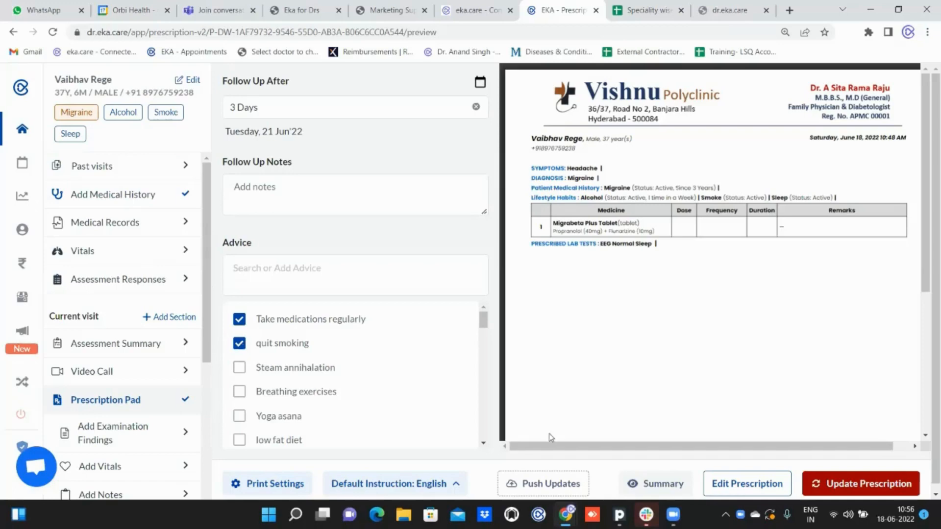
pyautogui.click(845, 485)
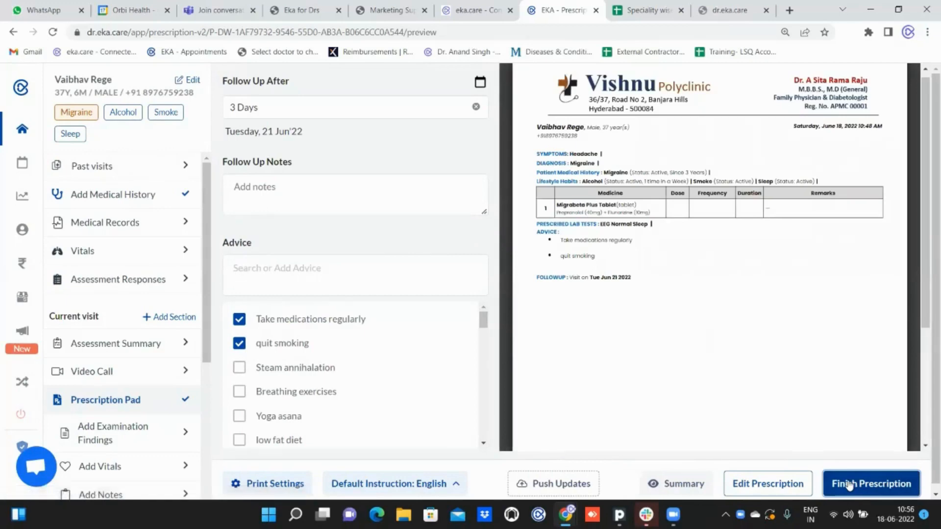
pyautogui.click(849, 484)
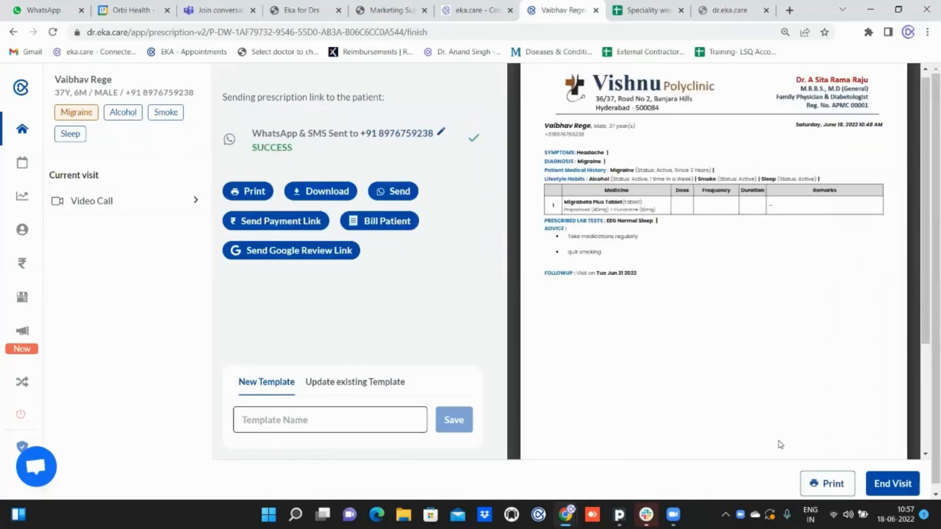
# Step: Start the visit of the patient in today's appointment queue, and open the pad configuration and save it with all components shown
pyautogui.click(22, 130)
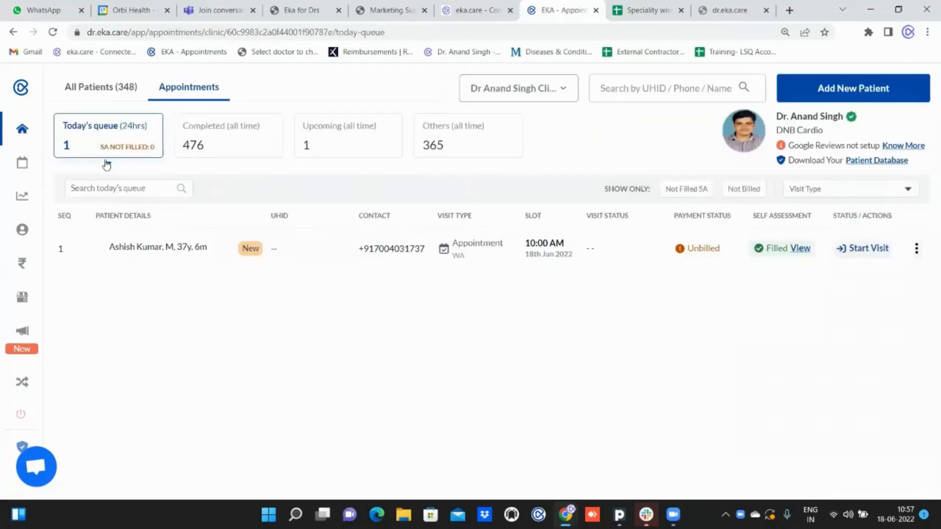
pyautogui.click(862, 252)
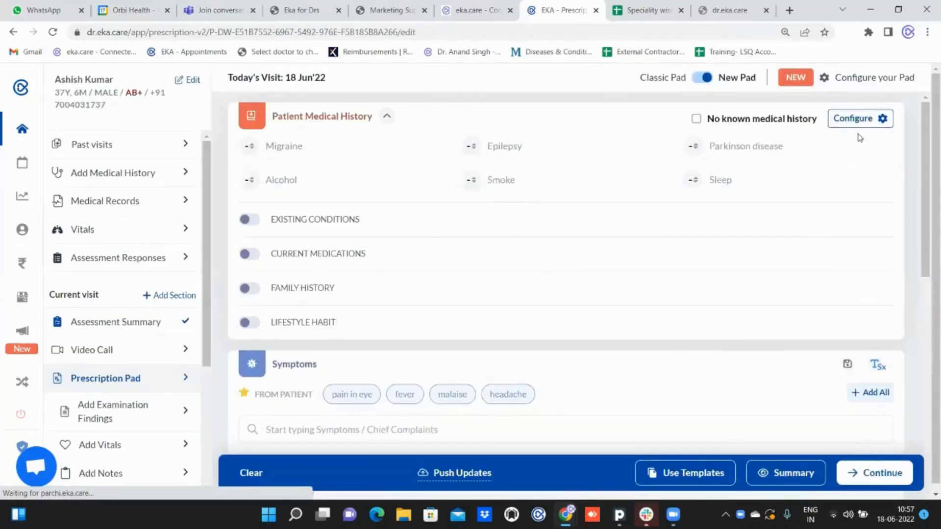
pyautogui.click(862, 80)
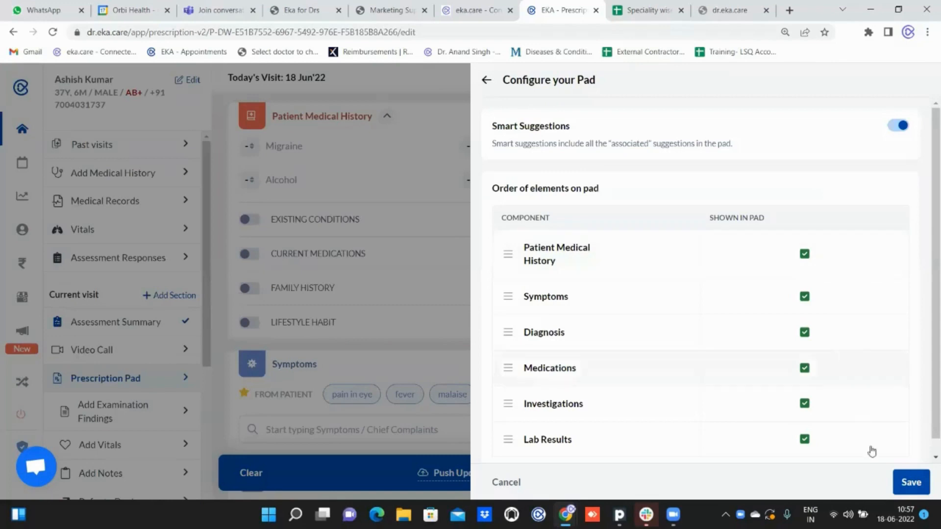
pyautogui.click(911, 483)
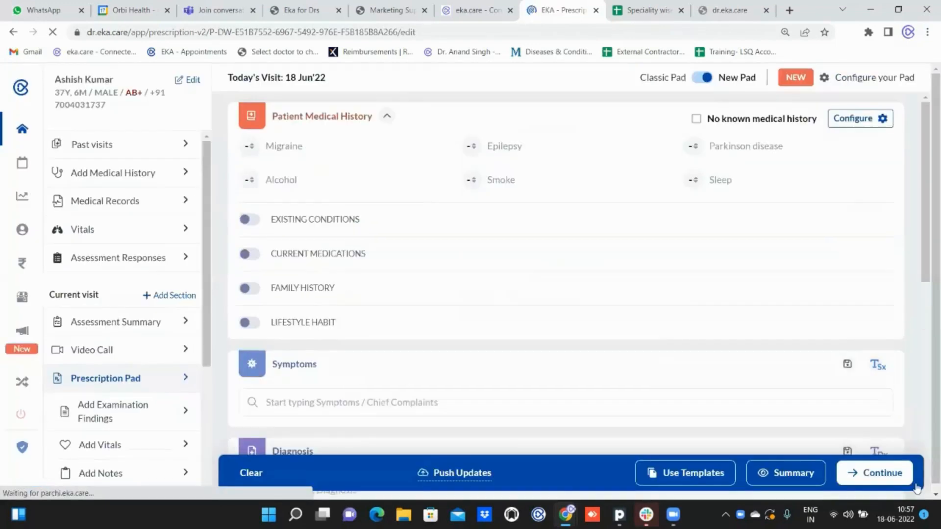
# Step: Open the medical history customisation and examine the quick link options for Drug Allergy and Other Allergy
pyautogui.click(857, 122)
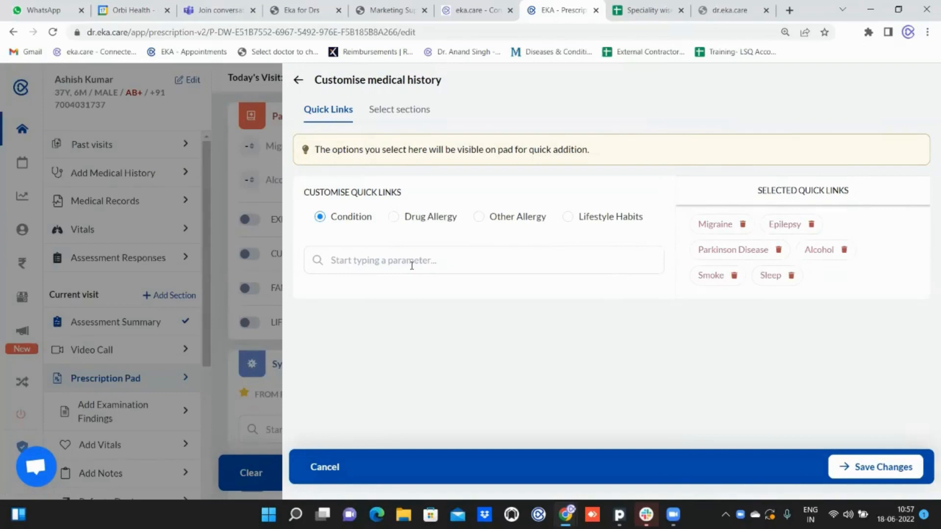
pyautogui.click(428, 221)
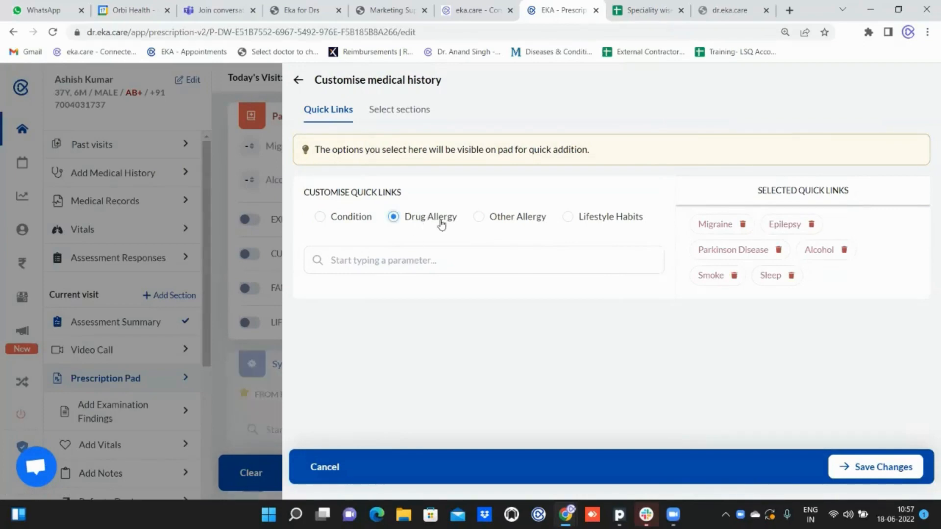
pyautogui.click(503, 221)
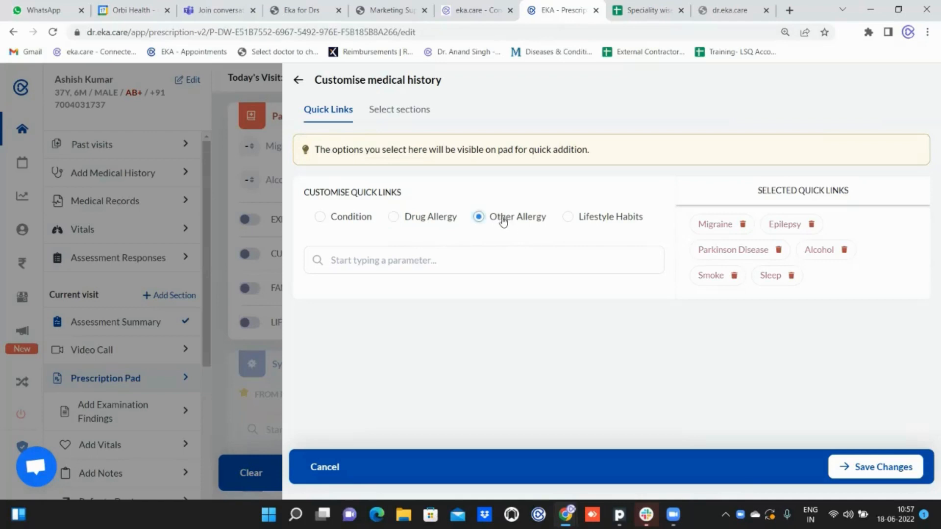
# Step: Review the full list of selectable medical history sections and save the customisation with the current selection
pyautogui.click(403, 113)
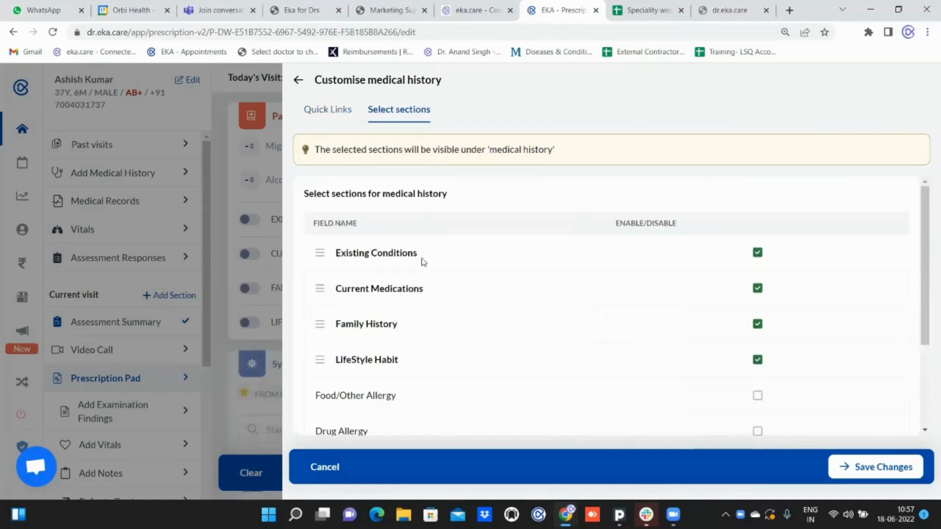
pyautogui.scroll(-2, 431, 308)
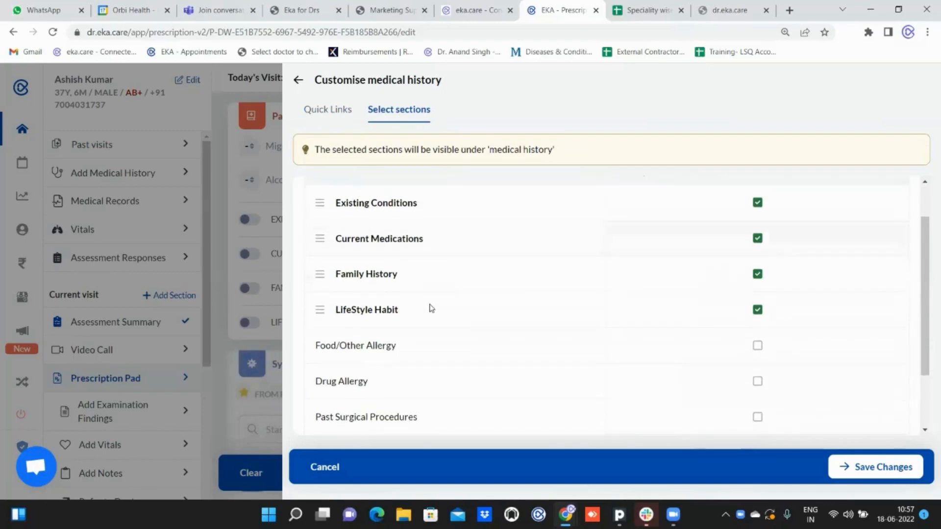
pyautogui.scroll(-1, 432, 308)
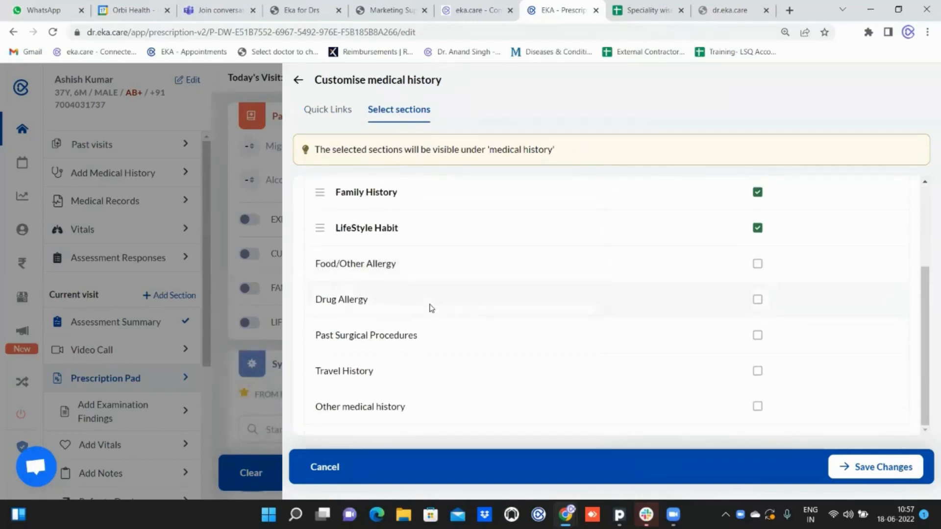
pyautogui.scroll(3, 431, 308)
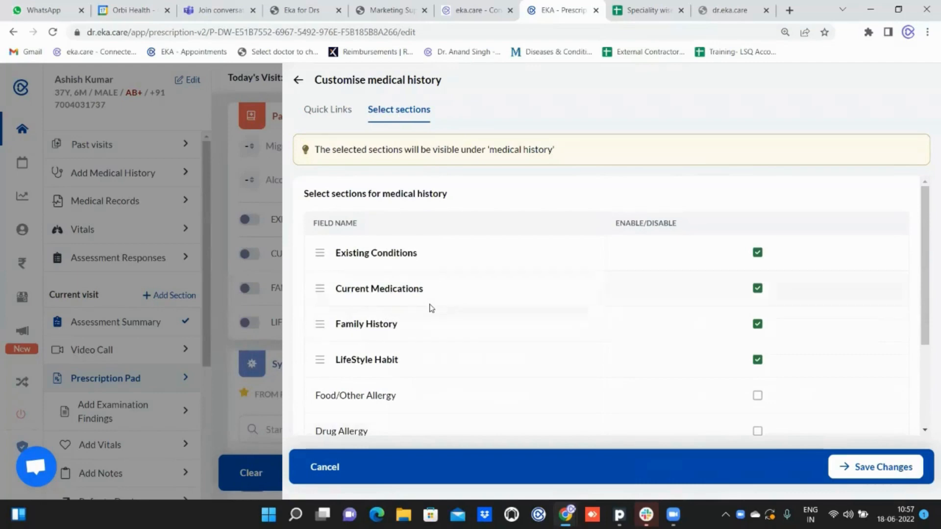
pyautogui.click(862, 468)
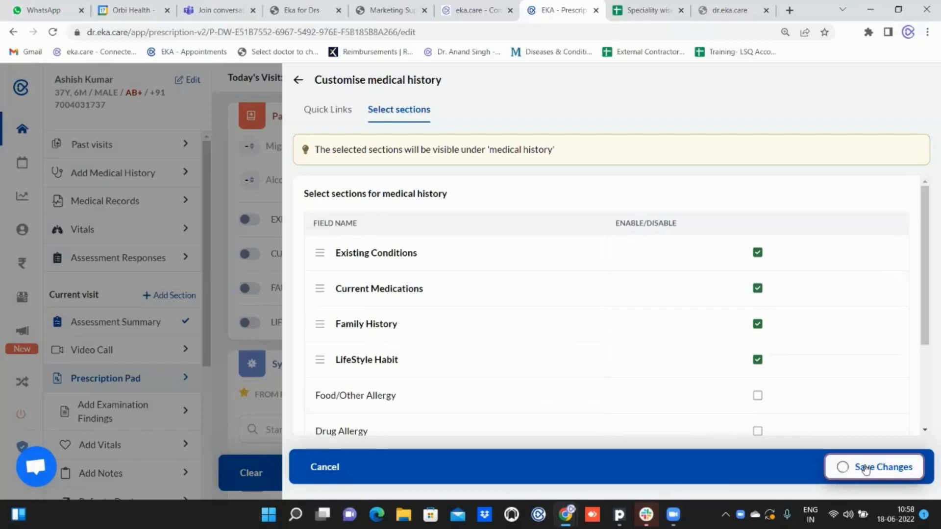